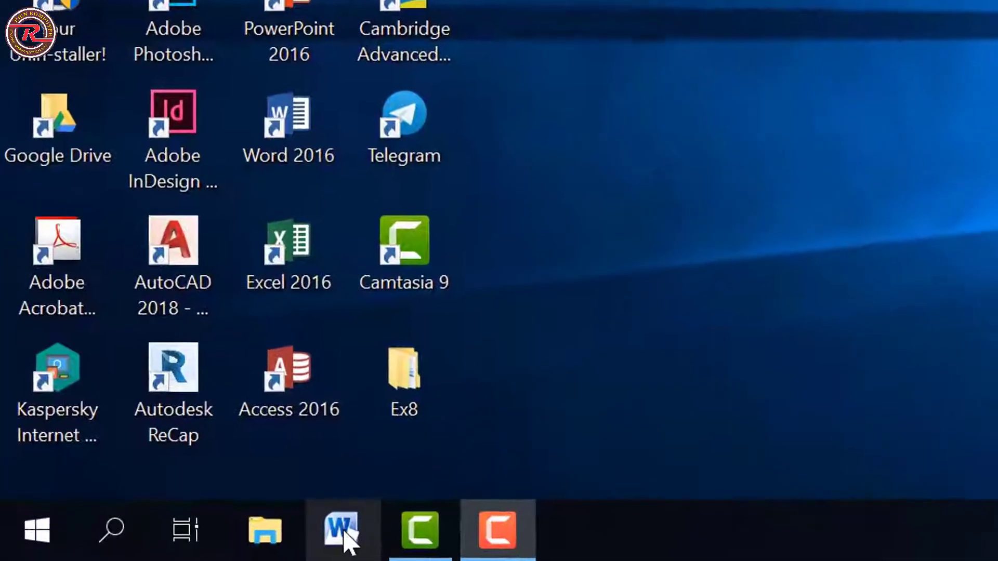
Launch Word 2010 from its desktop shortcut to get a blank Document1
click(305, 533)
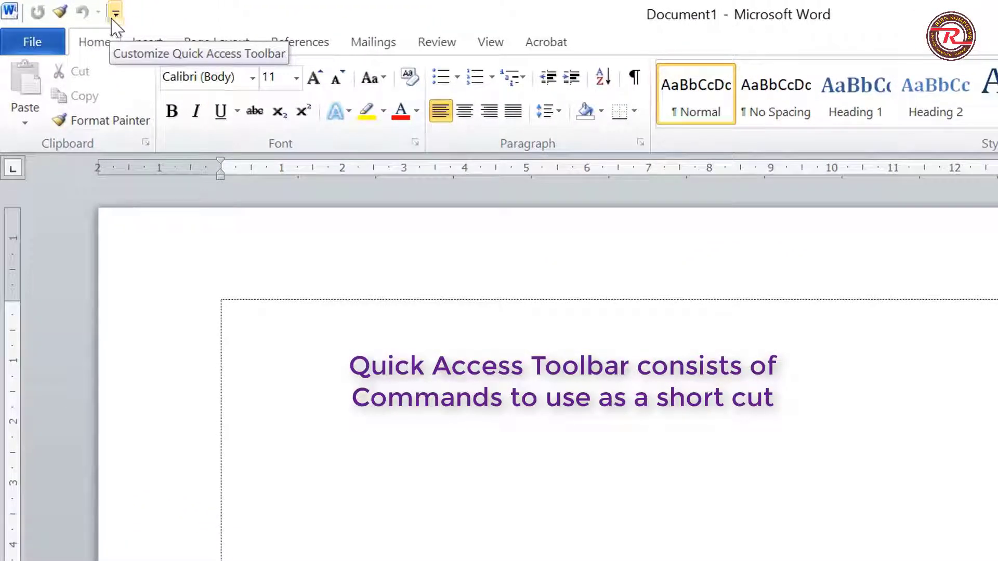
click(115, 14)
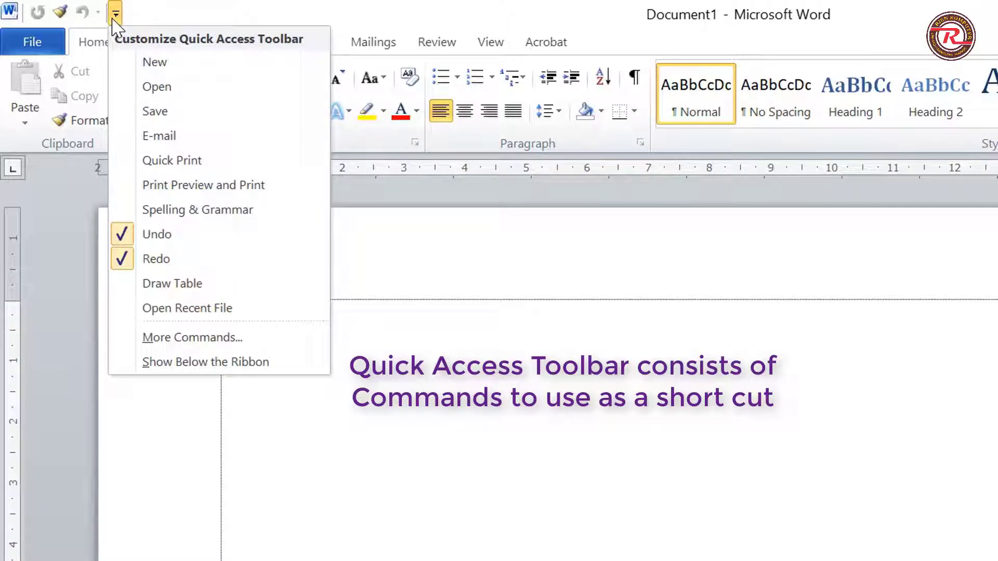
click(114, 20)
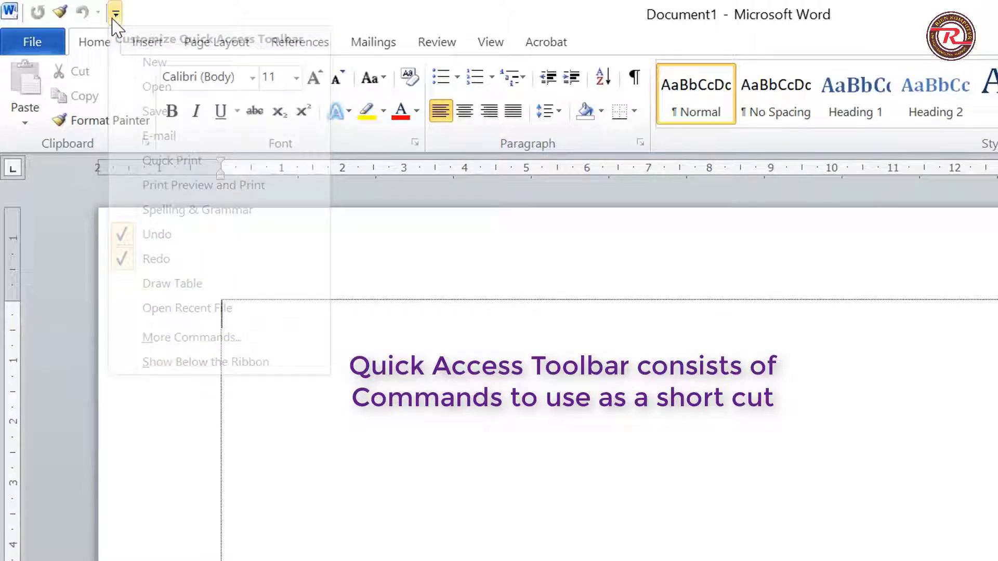
click(44, 43)
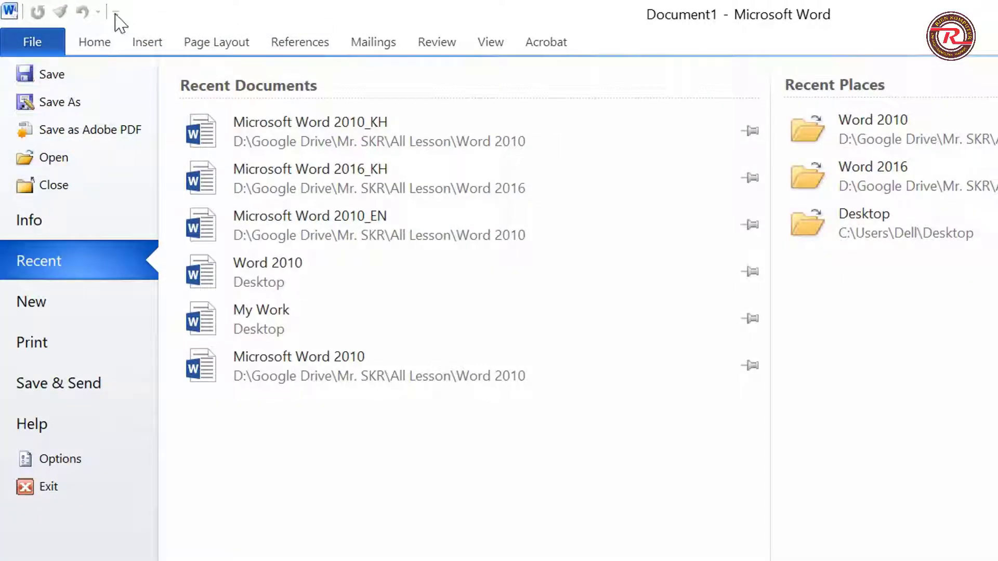
click(95, 43)
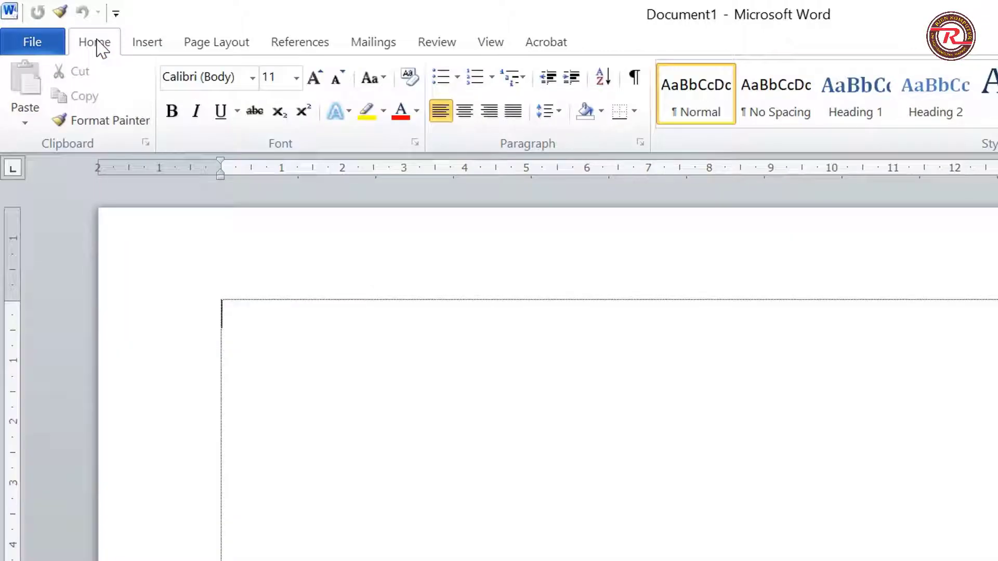
Add the New and Save commands to the Quick Access Toolbar
click(115, 15)
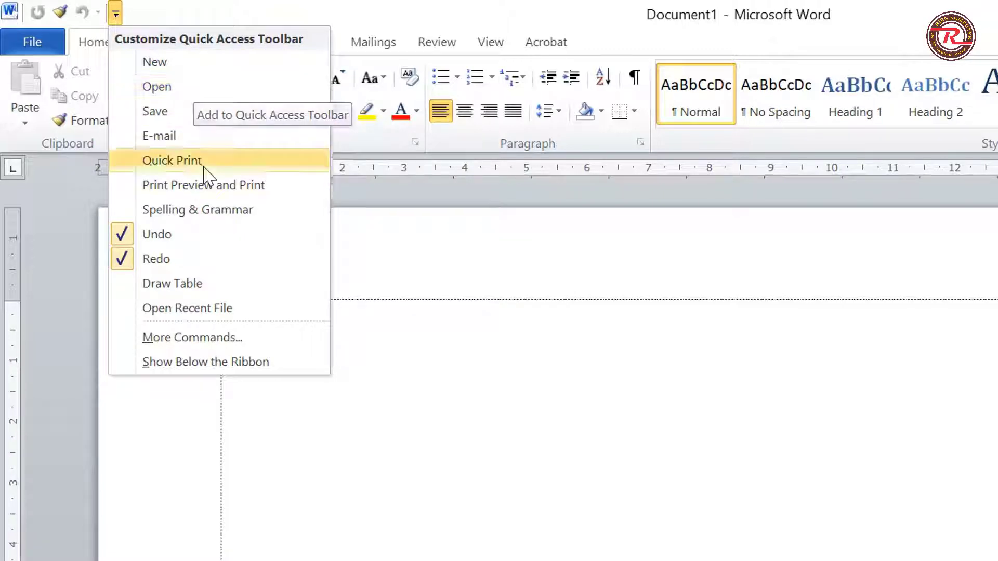
click(183, 72)
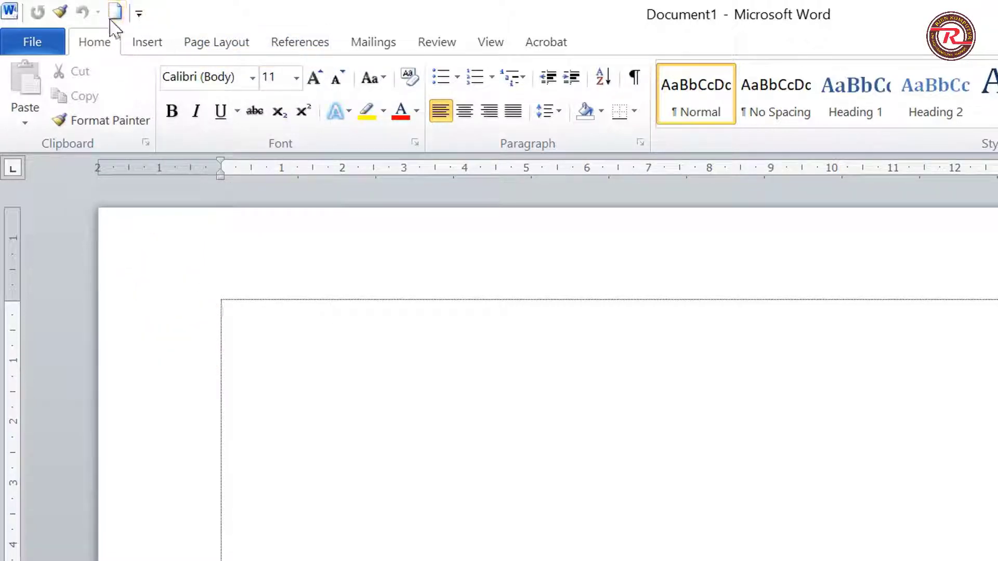
click(138, 15)
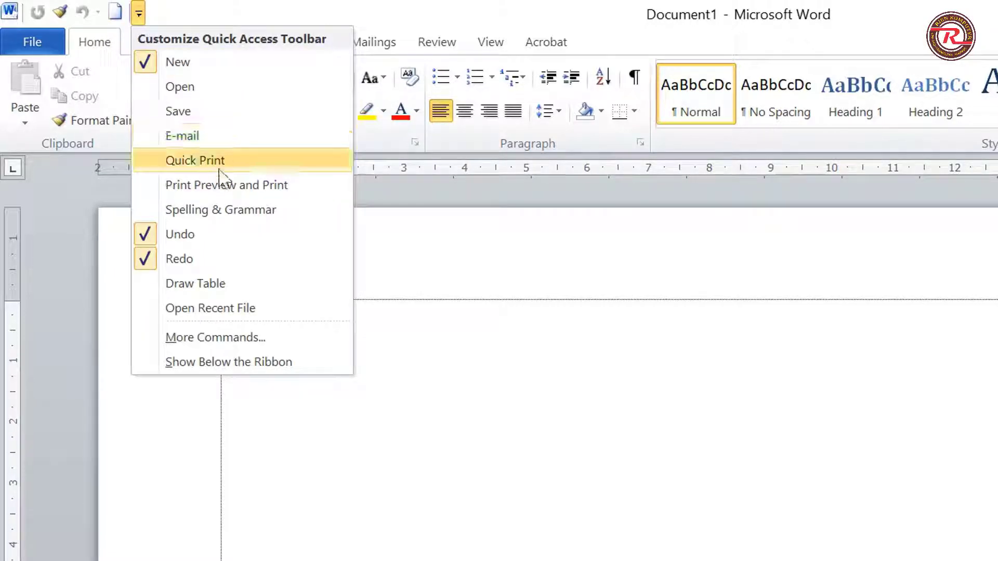
click(200, 118)
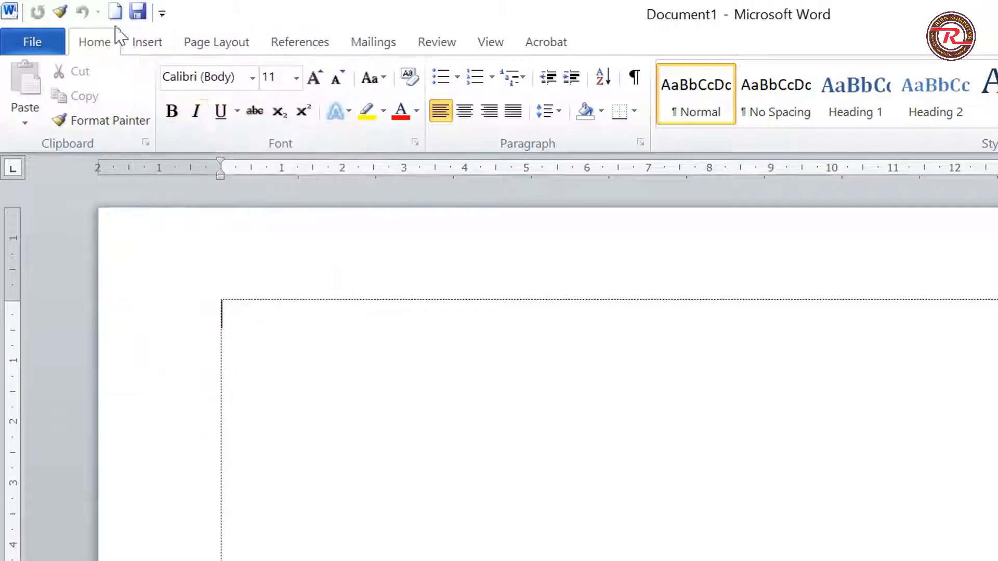
click(162, 14)
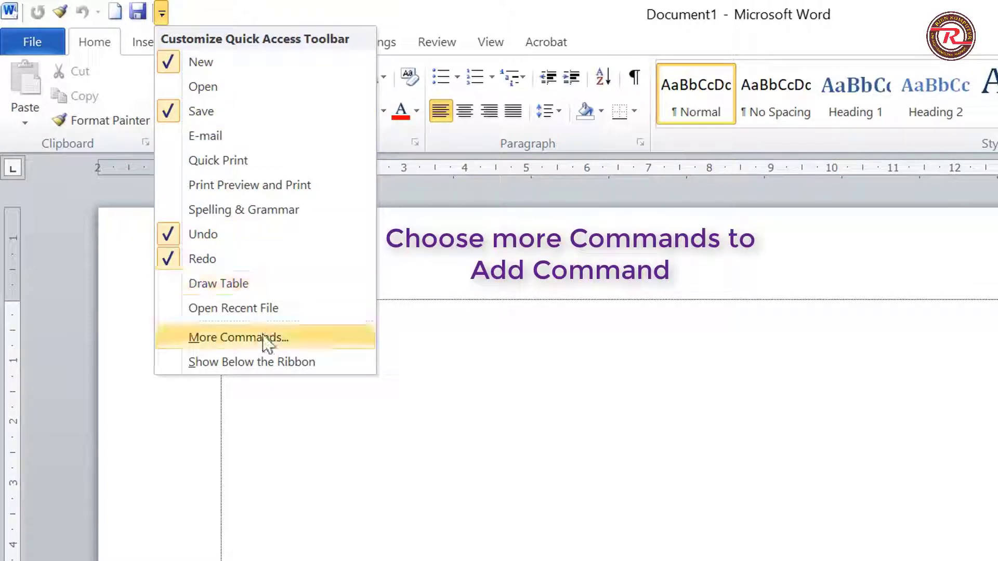
Add Font Color to the Quick Access Toolbar through More Commands and confirm
click(236, 338)
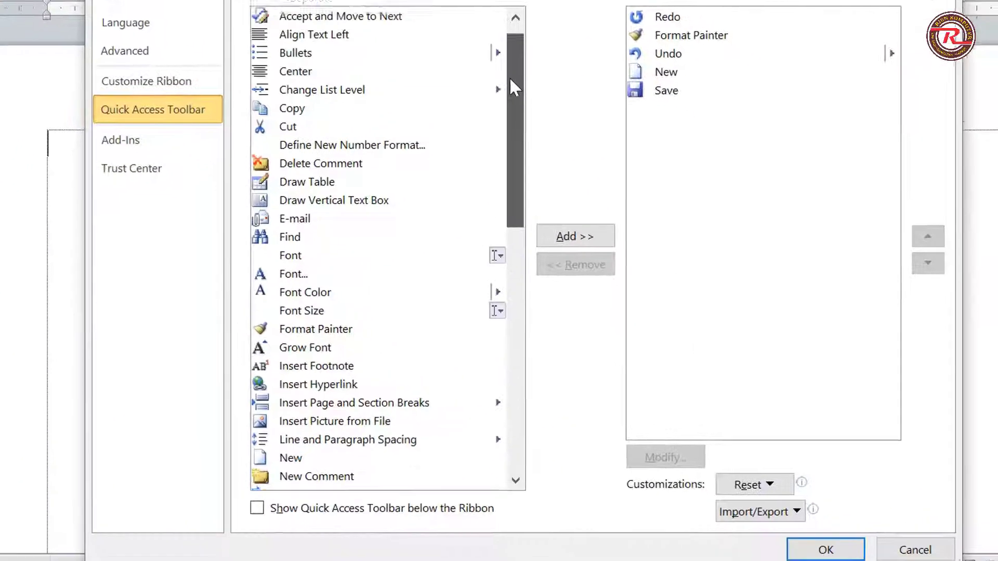
scroll(327, 301, down, 1)
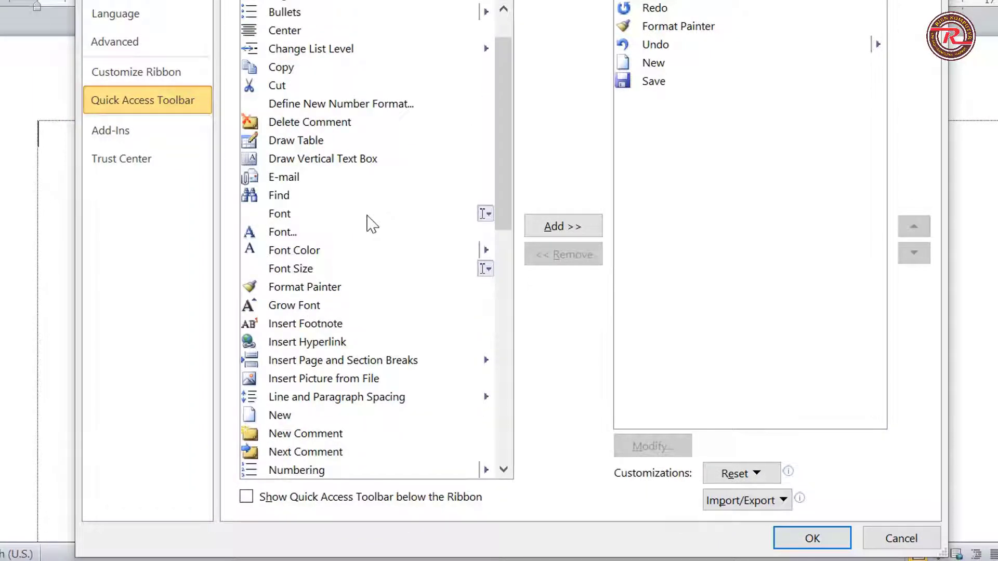
click(319, 292)
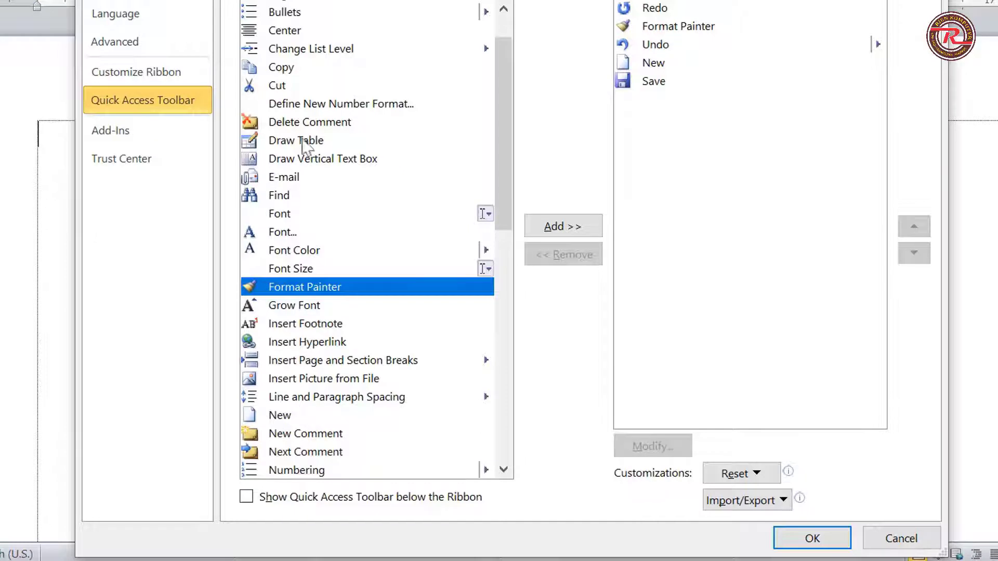
scroll(306, 304, up, 1)
click(305, 304)
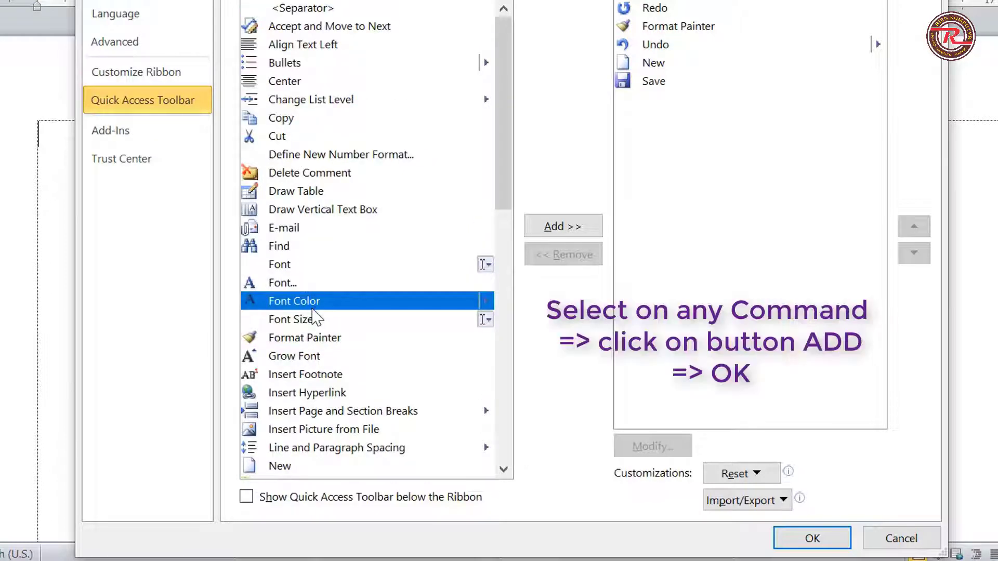
click(572, 227)
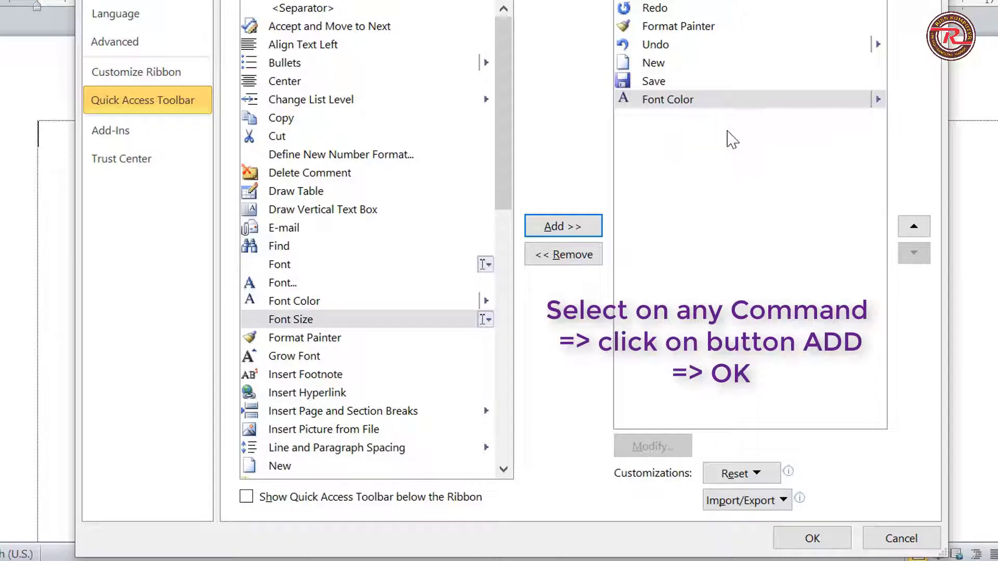
click(826, 543)
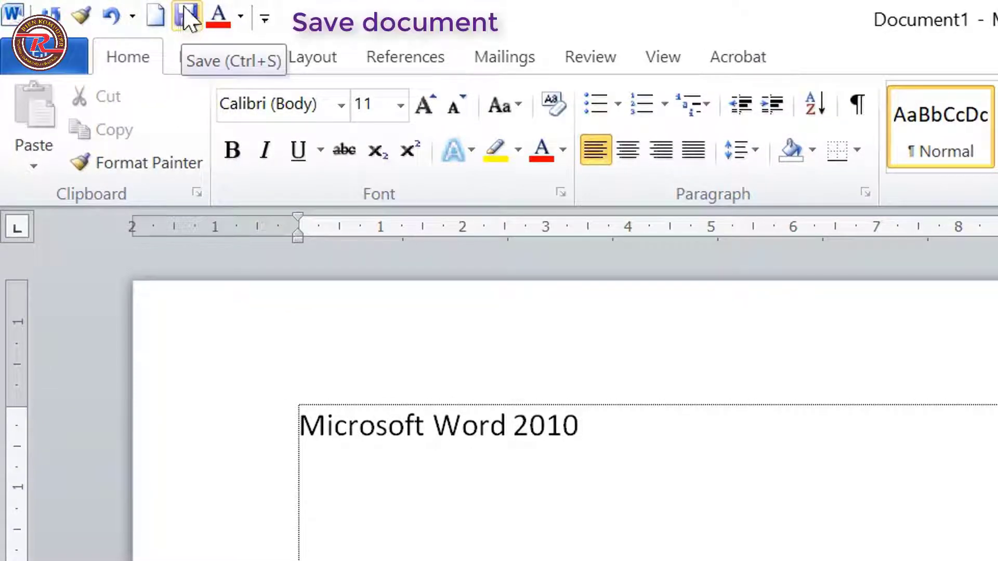
Save the document to the Desktop with the file name 'My Word'
click(187, 23)
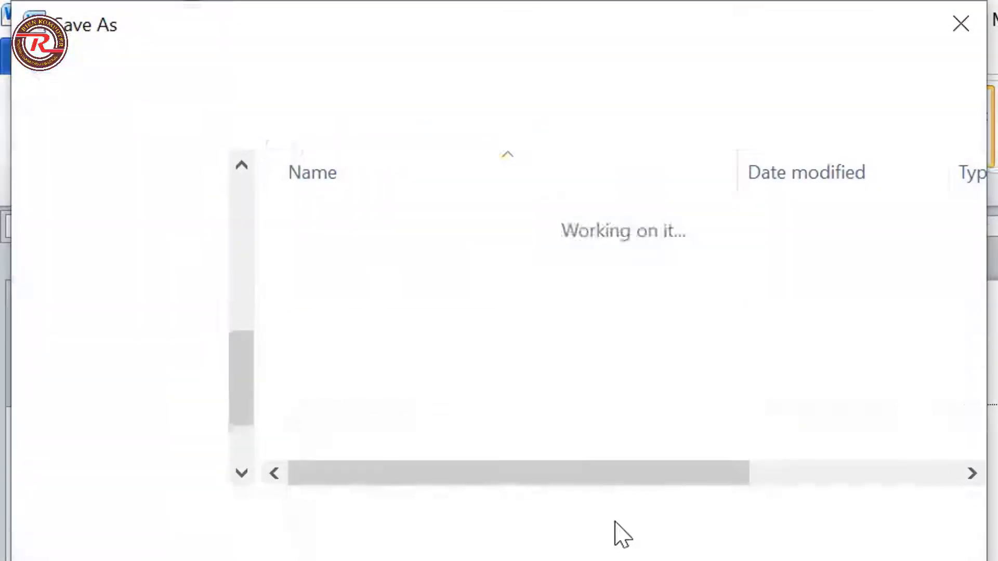
drag(249, 387, 231, 229)
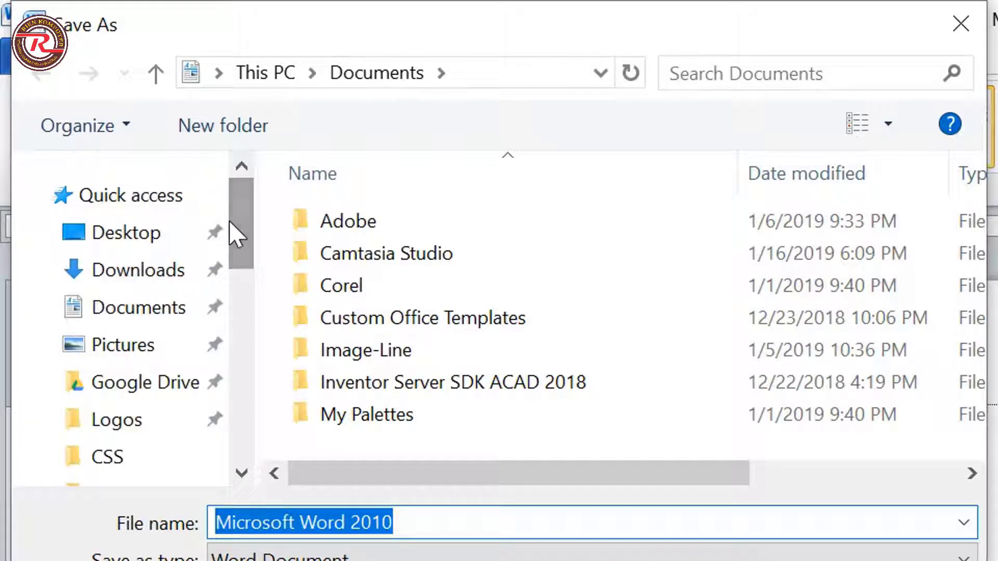
click(161, 240)
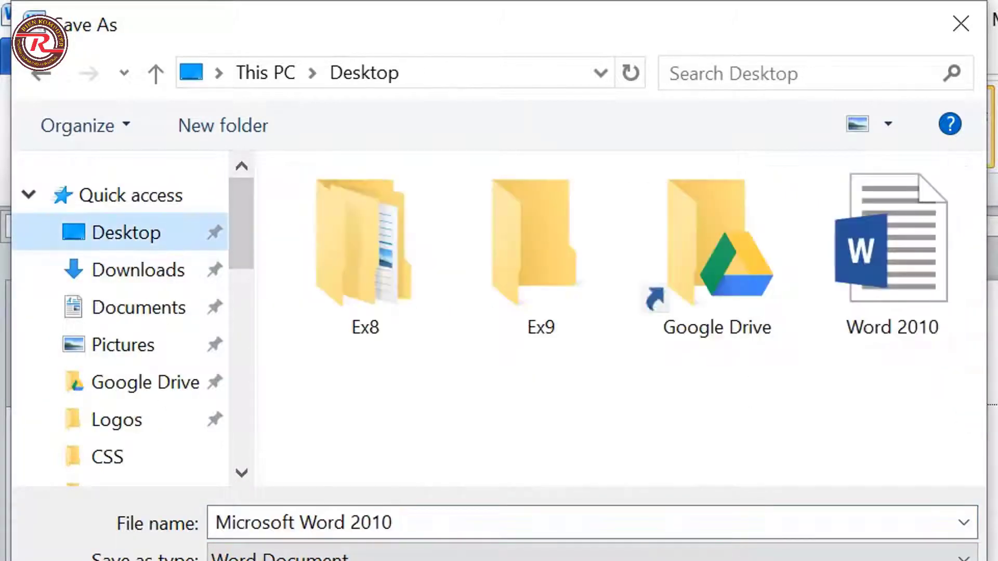
click(406, 530)
text(My Word)
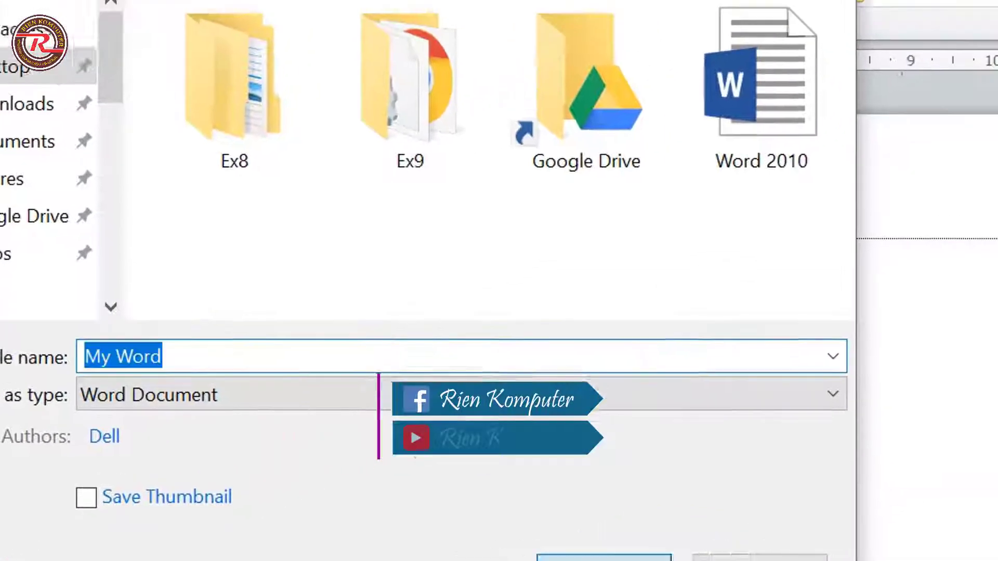
key(Return)
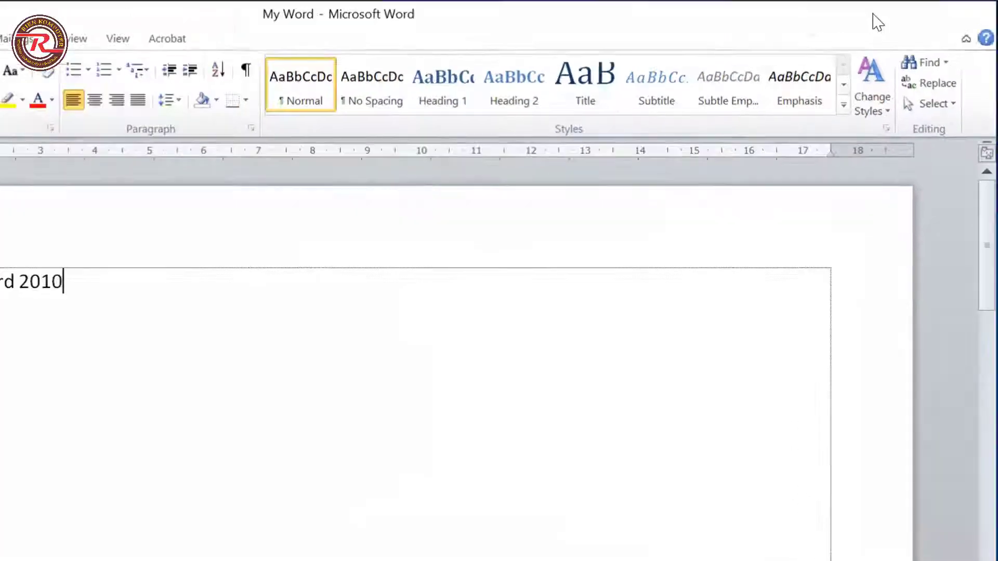
click(874, 15)
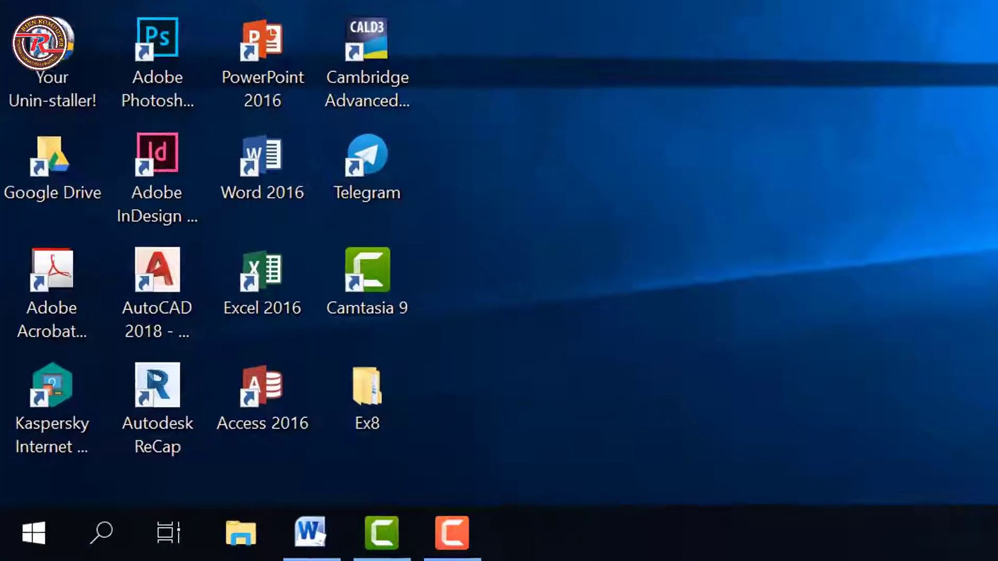
click(243, 539)
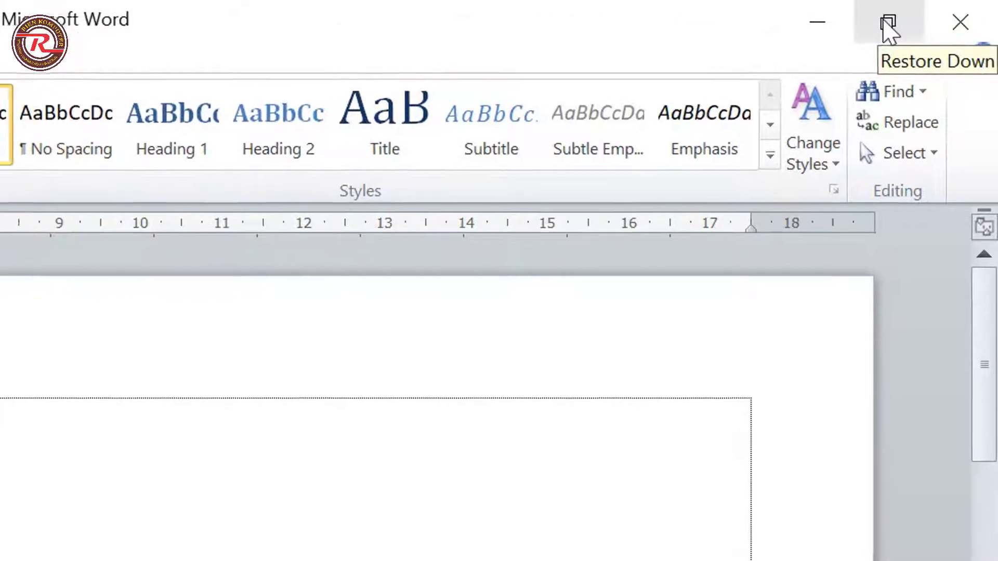
click(885, 24)
drag(309, 22, 401, 33)
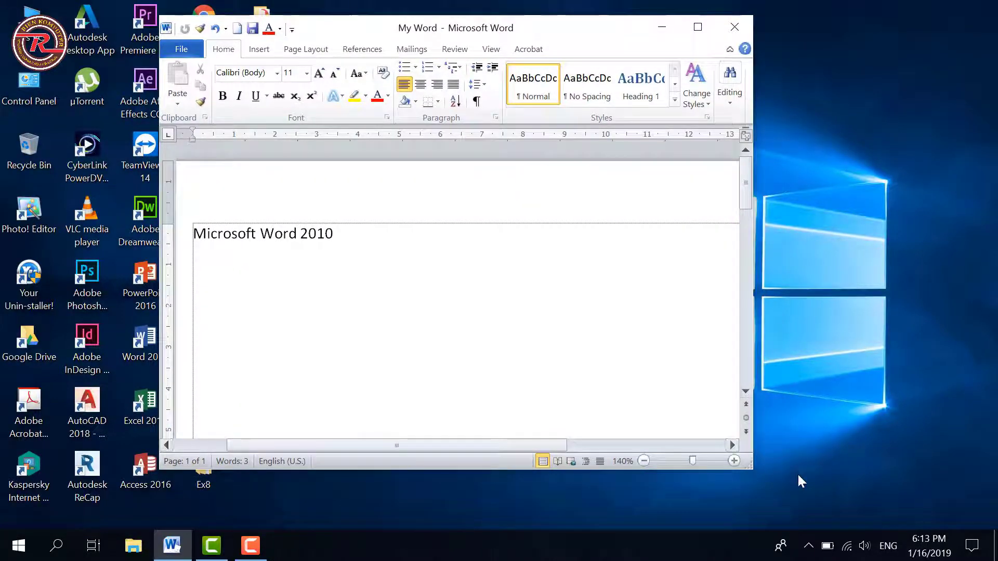
mouse_move(752, 468)
mouse_down()
mouse_move(560, 384)
mouse_move(741, 416)
mouse_move(679, 417)
mouse_up()
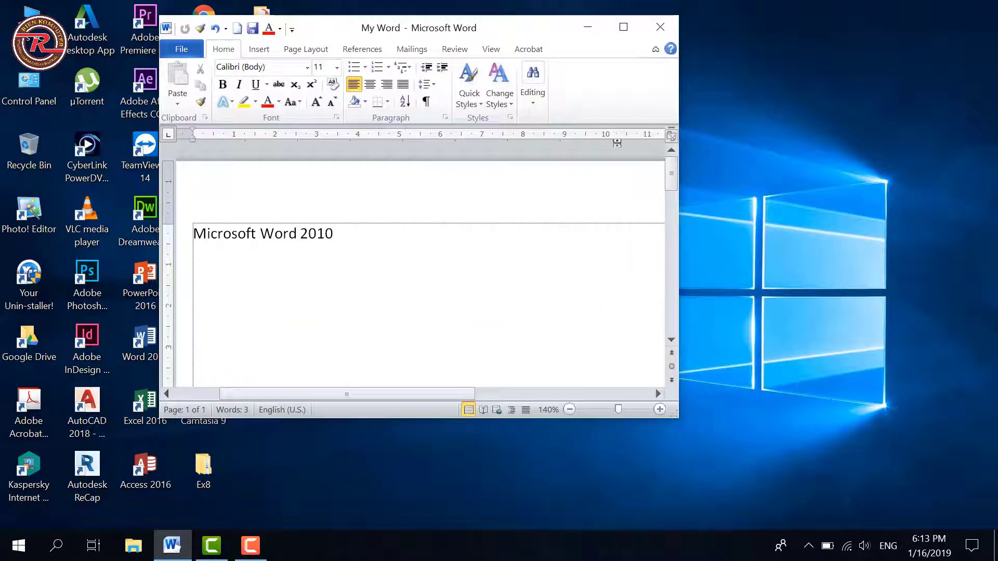
click(623, 28)
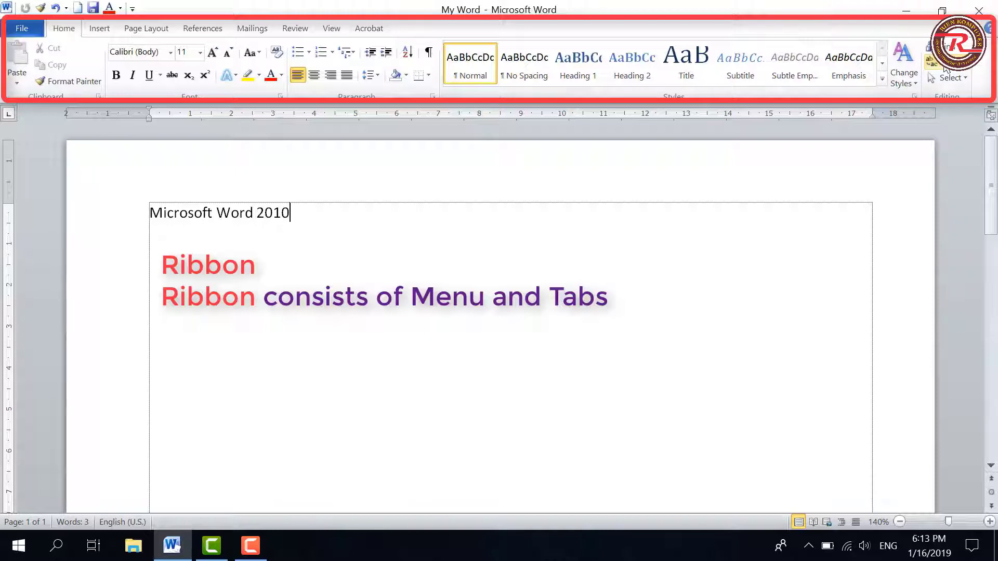
click(222, 33)
click(62, 30)
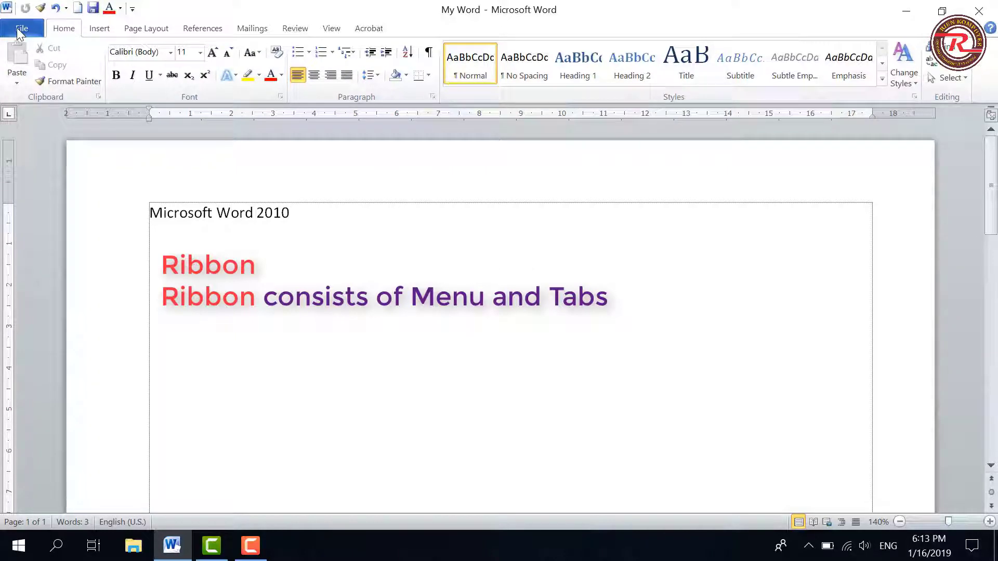
click(17, 28)
click(62, 30)
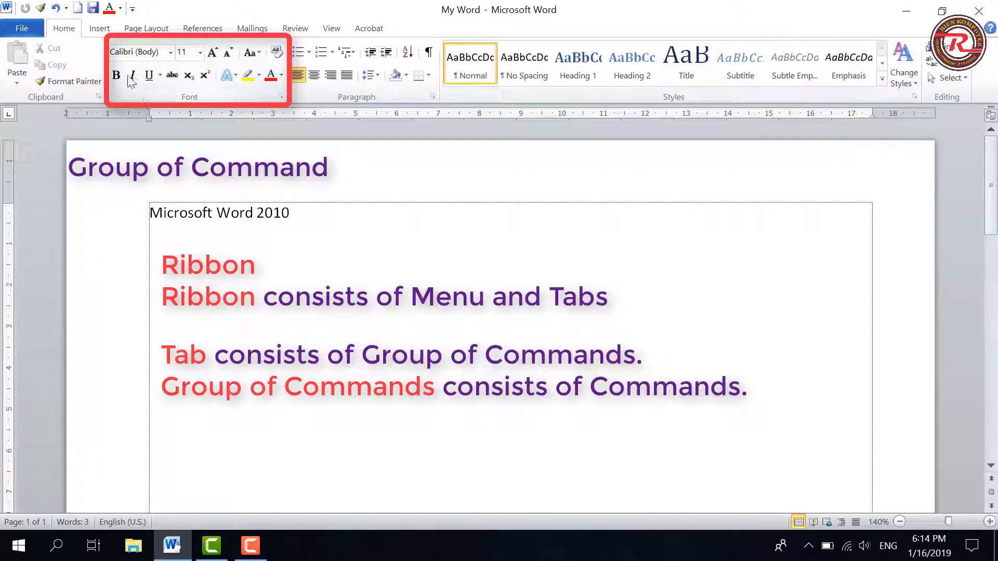
click(99, 29)
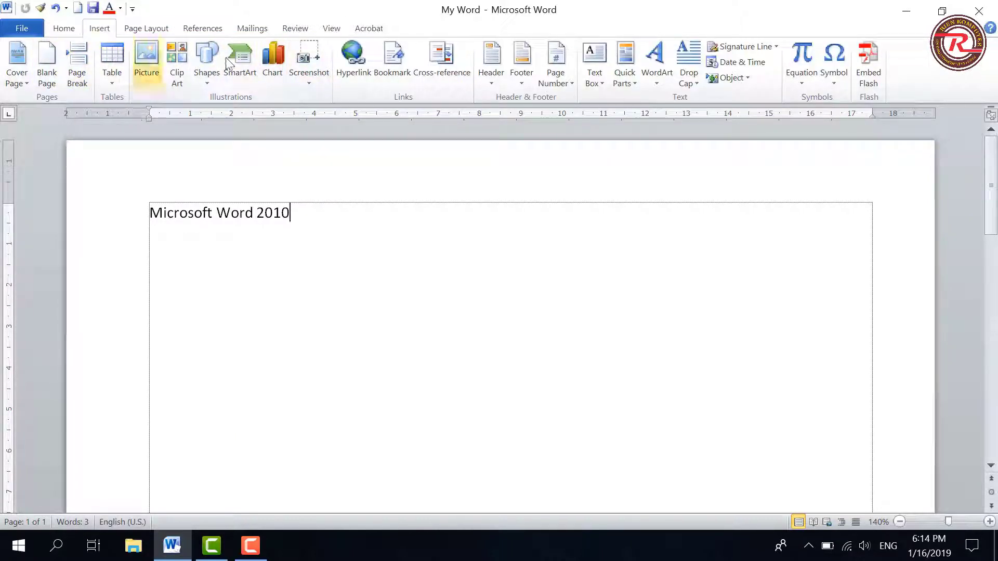
scroll(146, 63, up, 1)
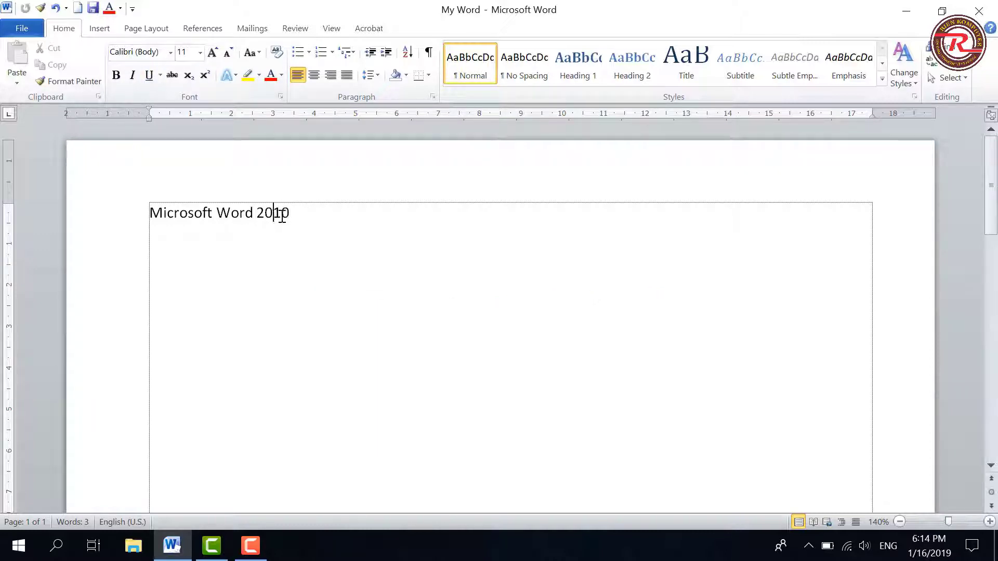
Make the 'Microsoft Word 2010' line font size 26 and colour it red
drag(293, 214, 169, 239)
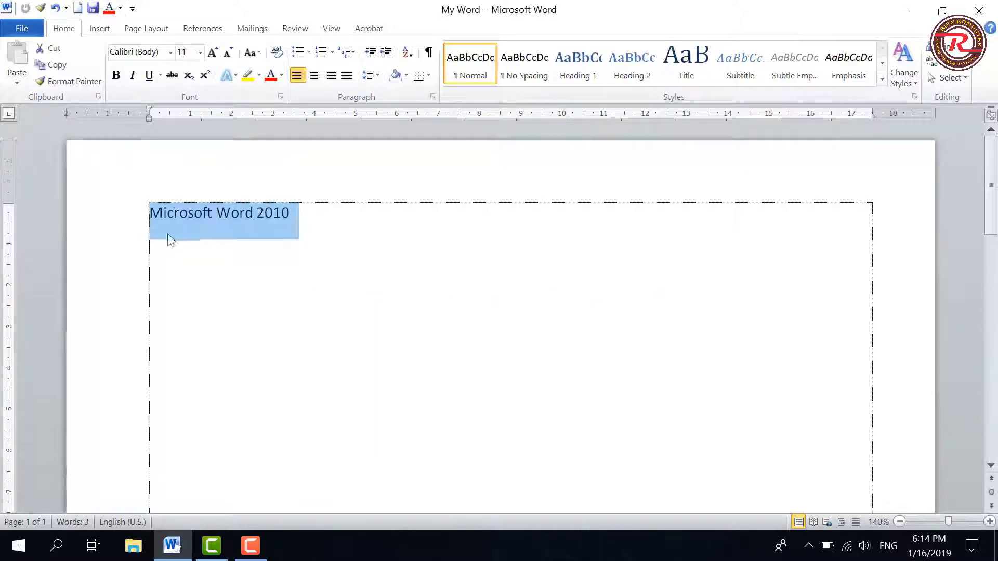
click(200, 52)
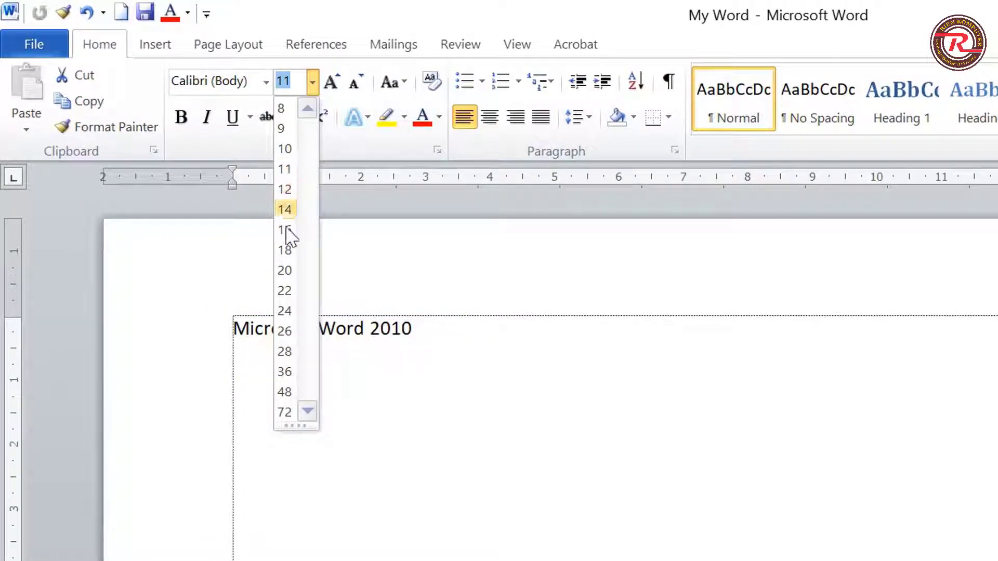
click(285, 331)
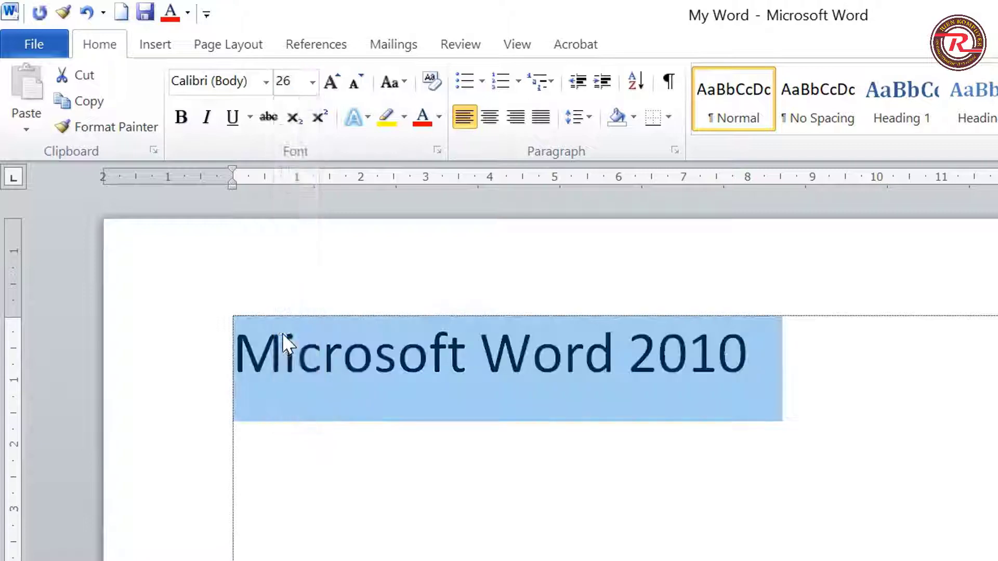
click(441, 119)
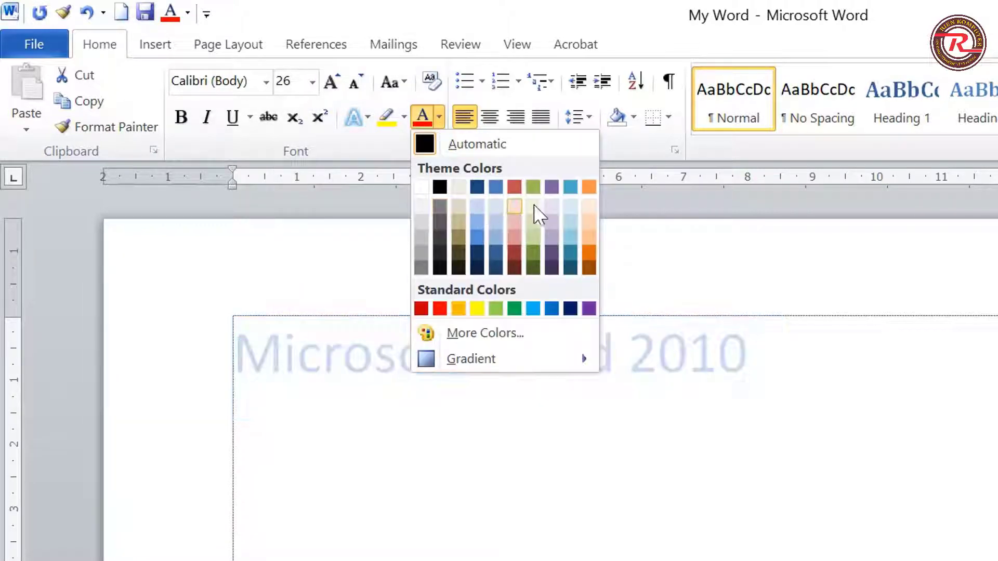
click(440, 309)
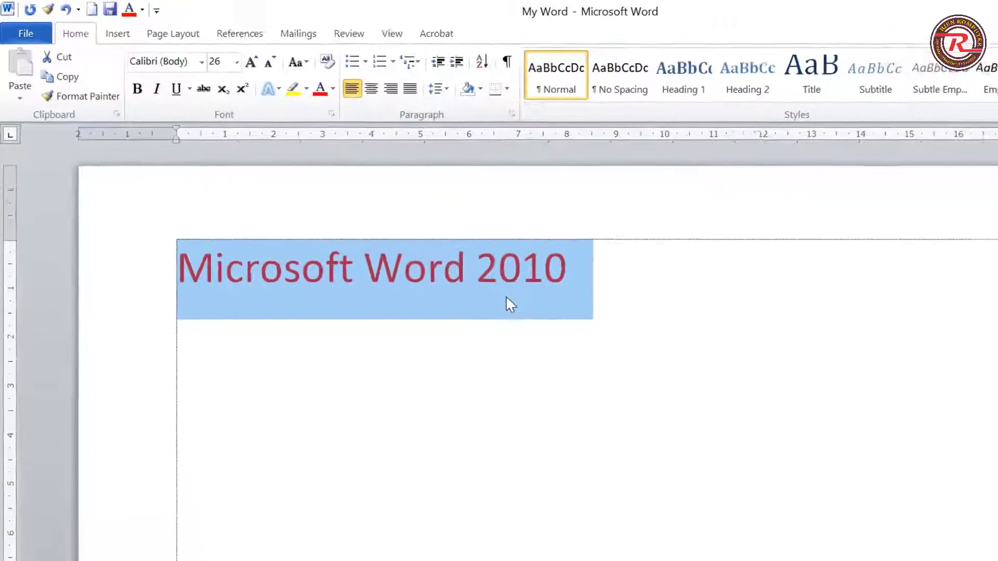
click(443, 249)
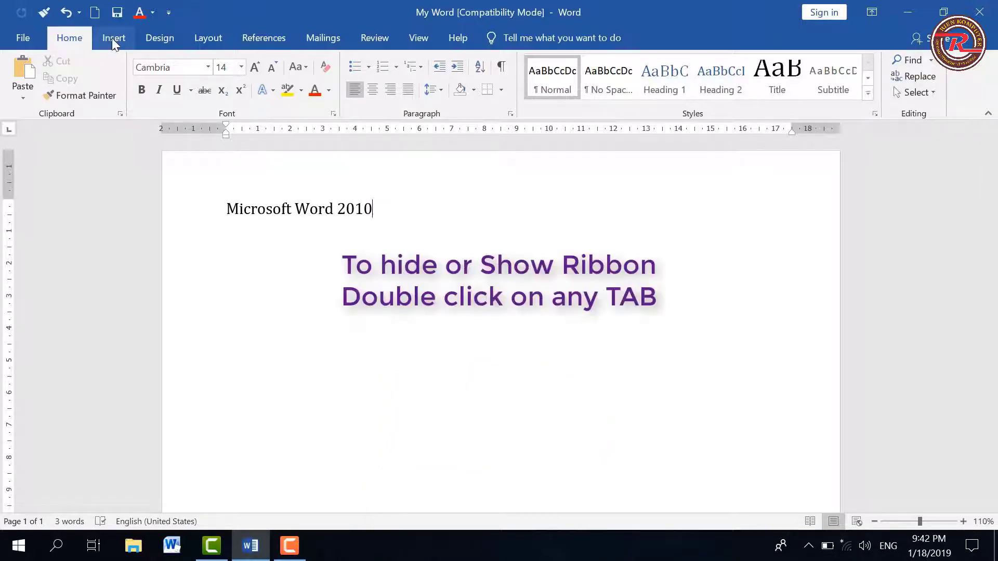
mouse_move(499, 328)
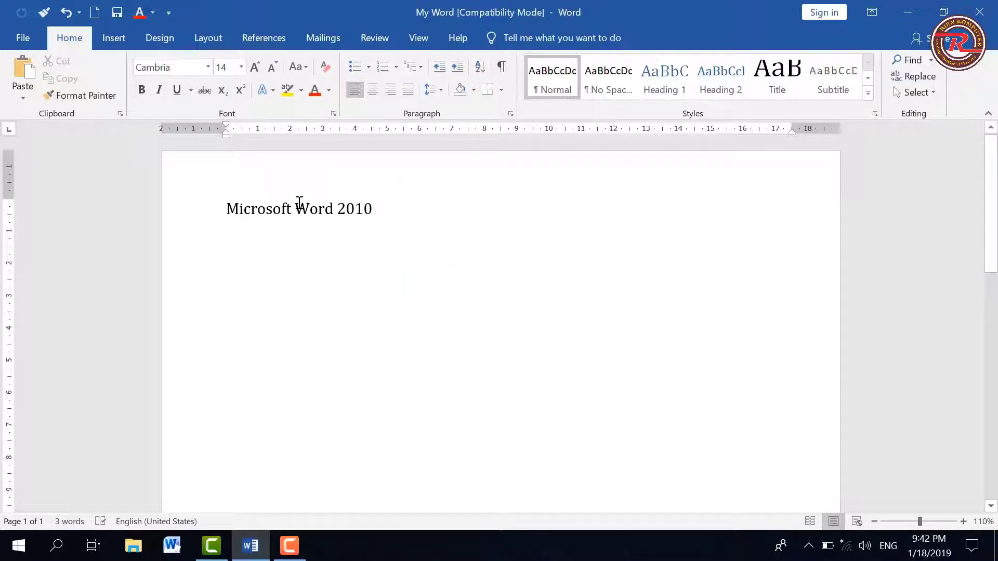
click(107, 36)
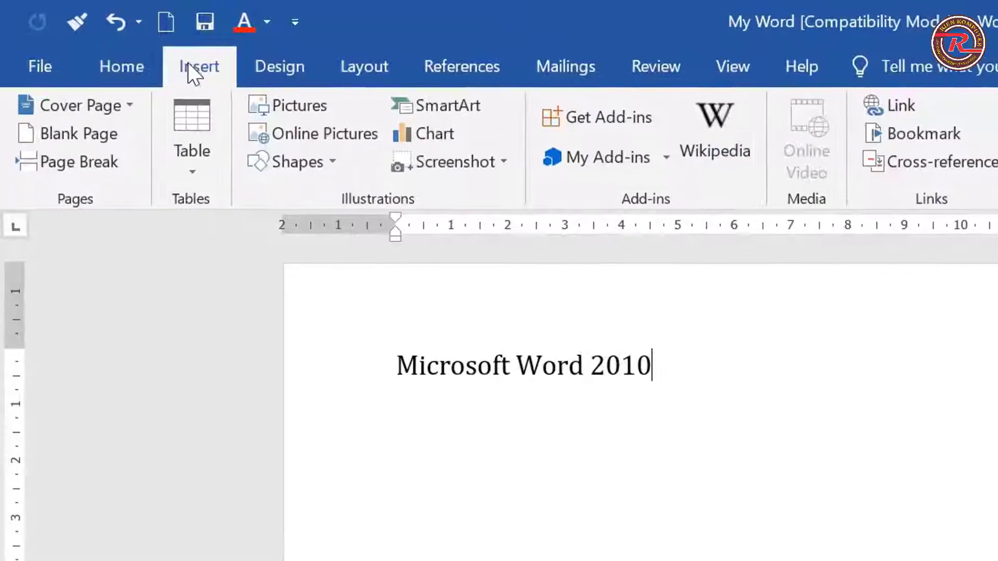
click(123, 62)
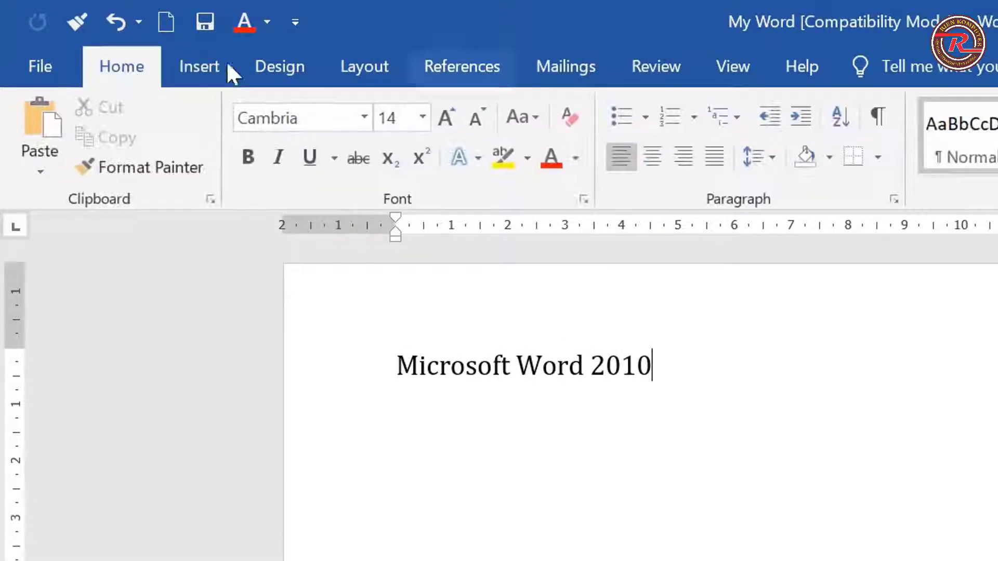
double_click(116, 70)
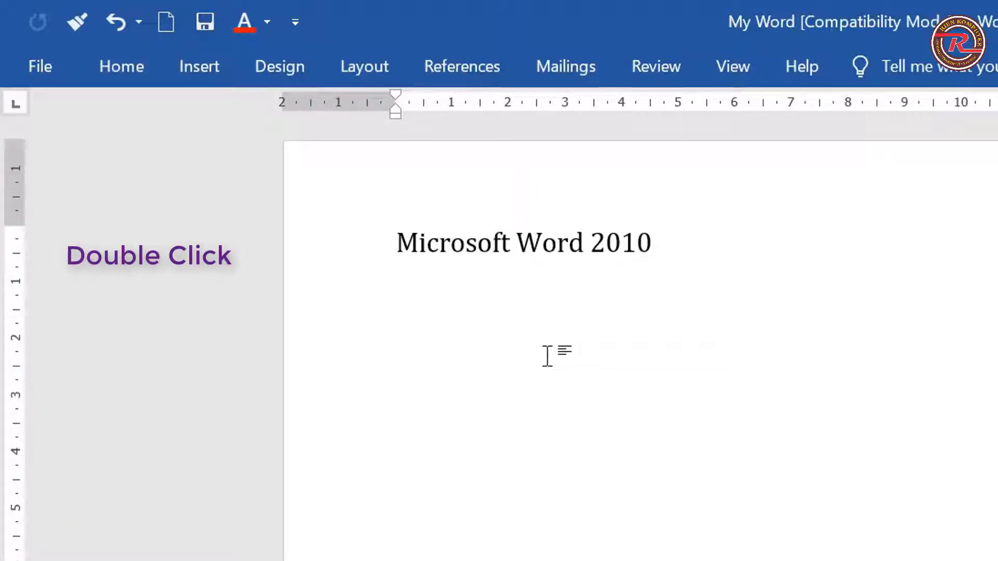
click(140, 80)
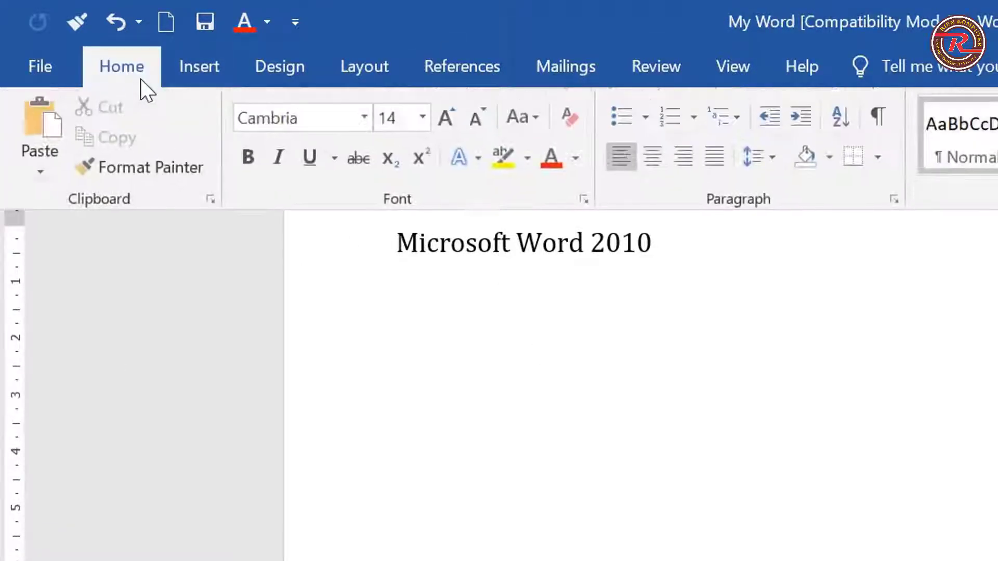
double_click(128, 72)
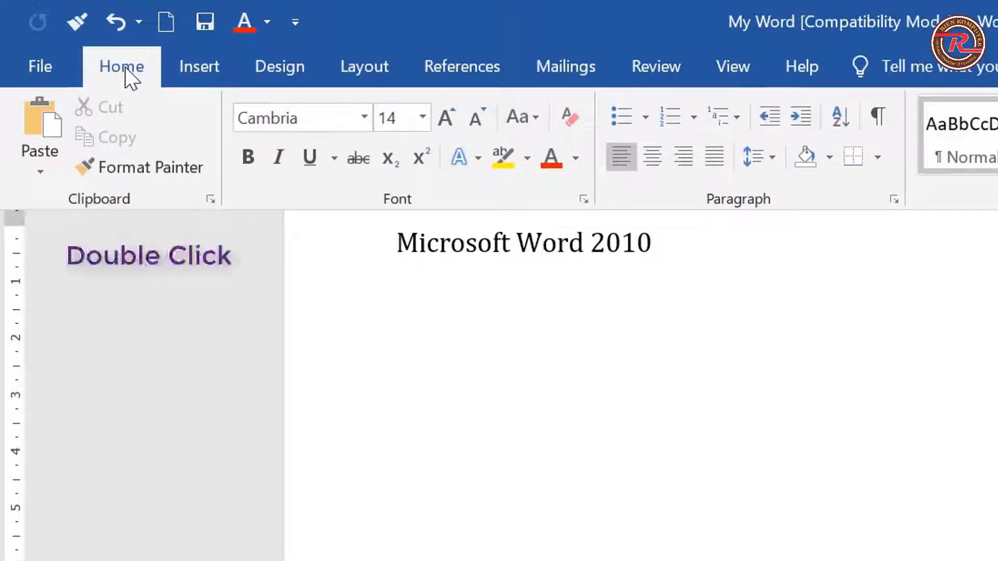
double_click(130, 78)
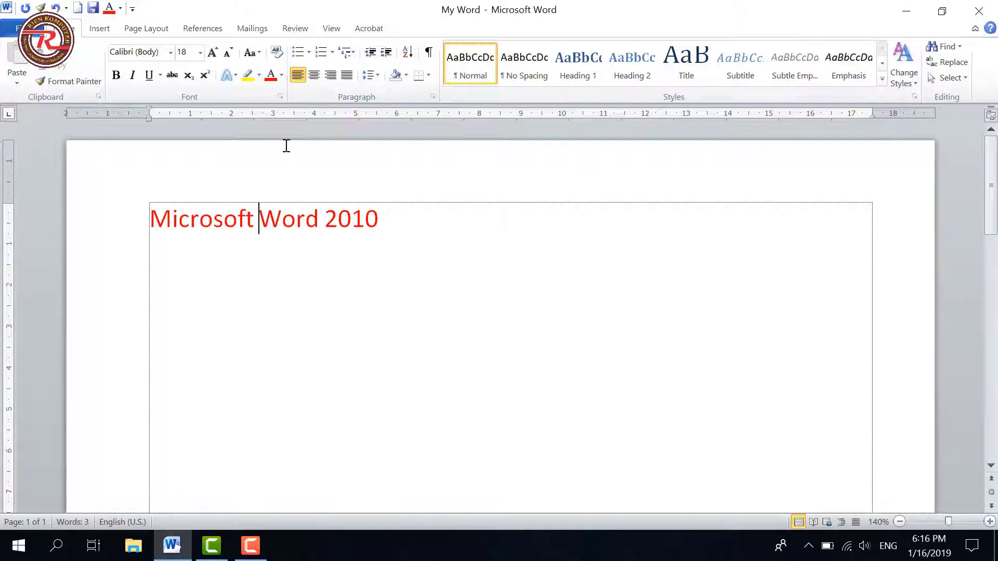
Toggle the Ruler option on the View tab off and on several times
click(331, 29)
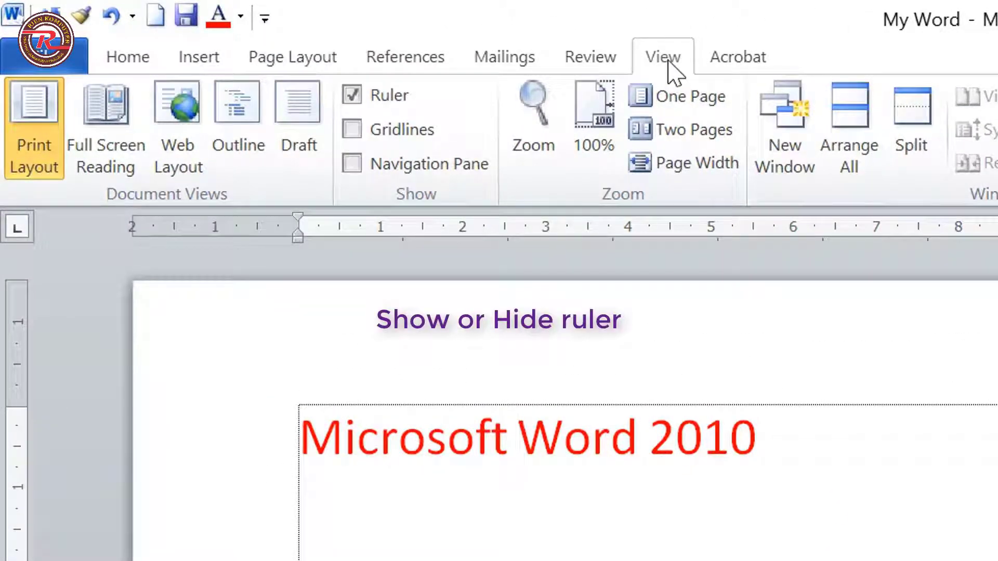
click(353, 95)
click(353, 95)
click(352, 95)
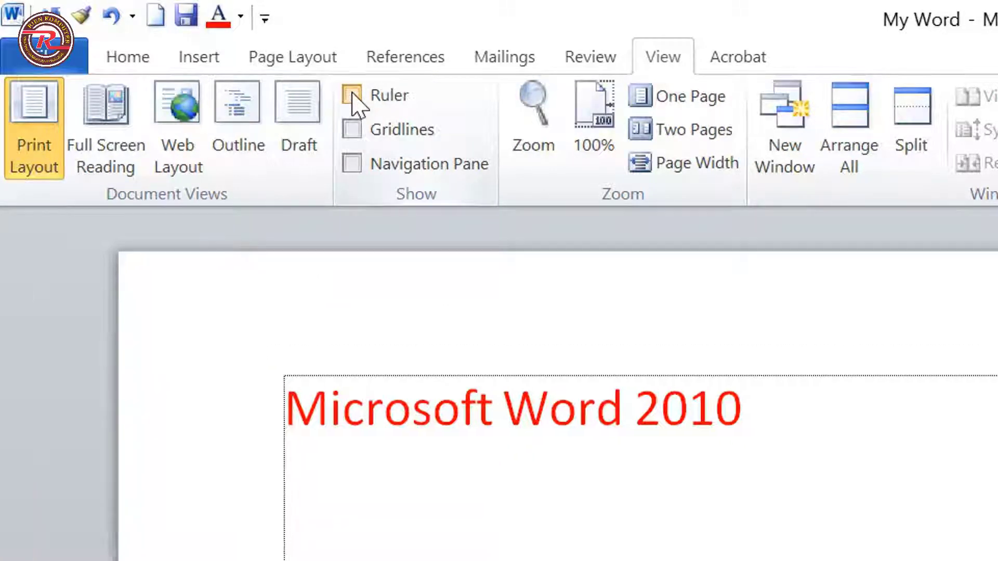
click(352, 95)
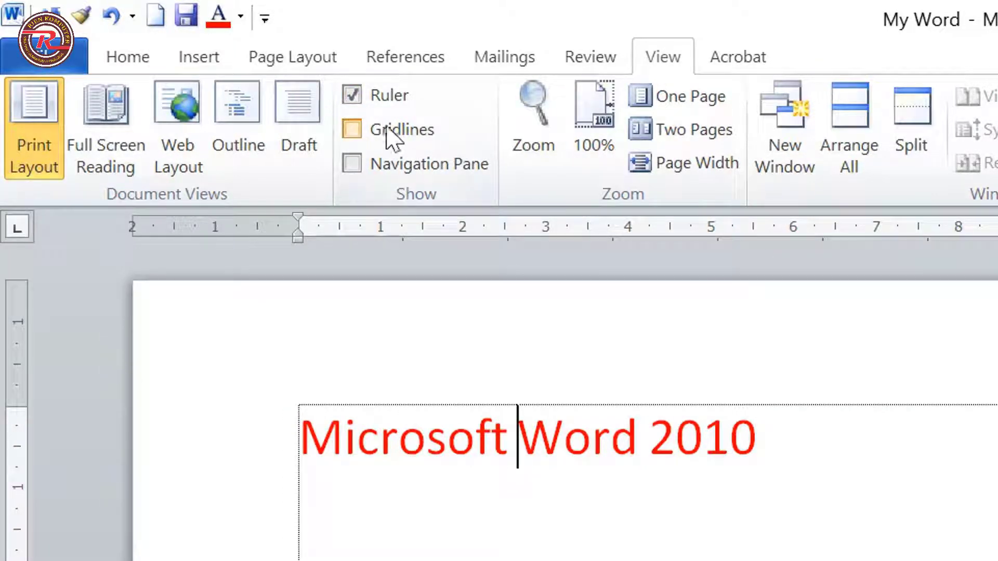
click(359, 97)
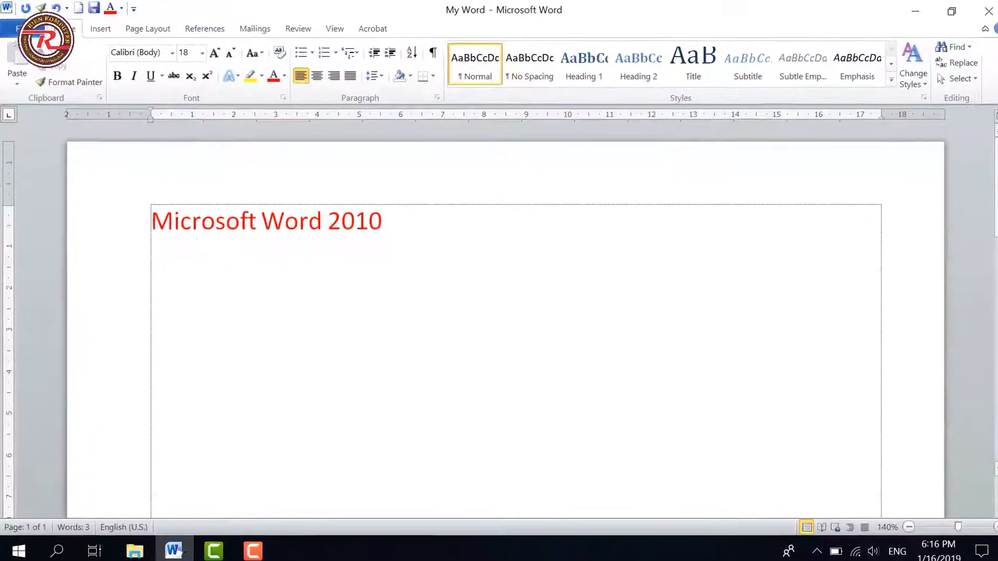
scroll(994, 192, down, 2)
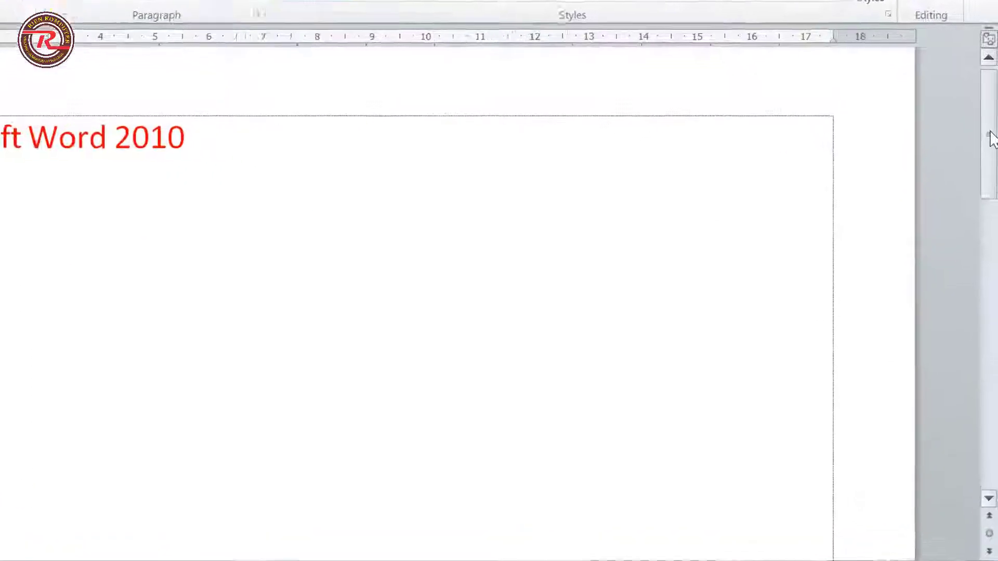
mouse_move(991, 138)
mouse_down()
mouse_move(990, 246)
mouse_move(994, 117)
mouse_up()
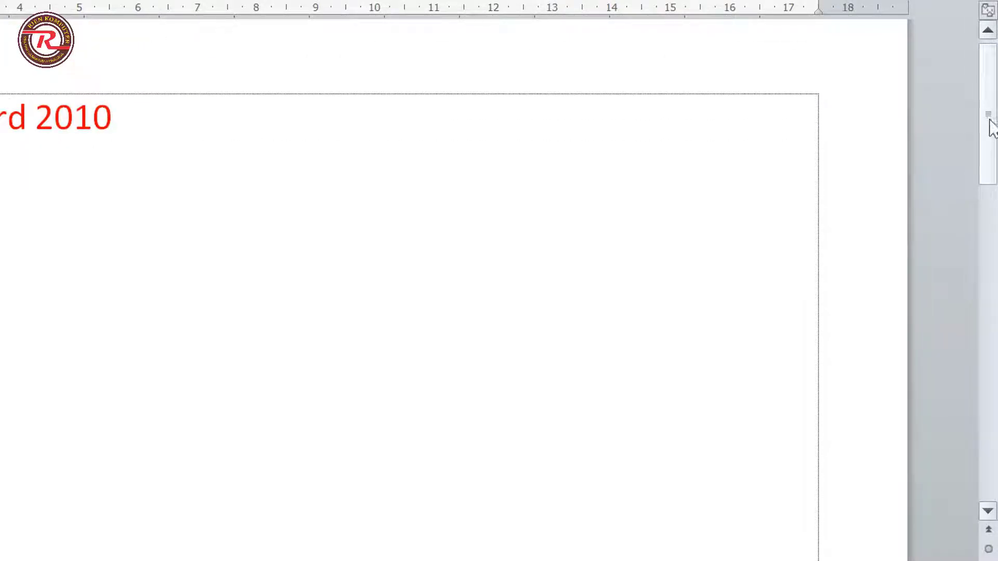
mouse_move(991, 127)
mouse_down()
mouse_move(989, 252)
mouse_move(991, 158)
mouse_up()
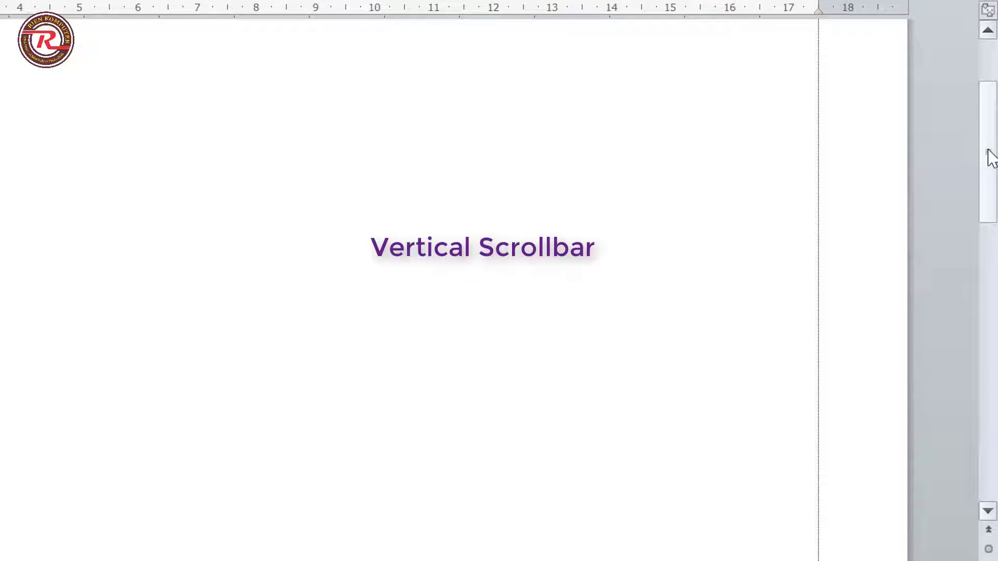
mouse_move(990, 156)
mouse_down()
mouse_move(959, 233)
mouse_move(985, 234)
mouse_move(925, 397)
mouse_up()
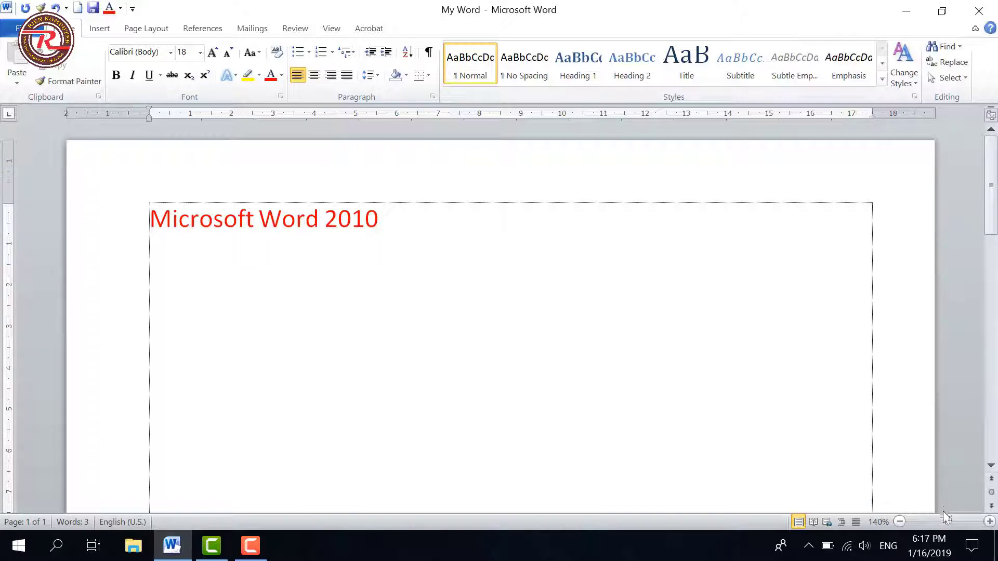
Zoom the page in from 145% to about 270%
drag(947, 522, 948, 522)
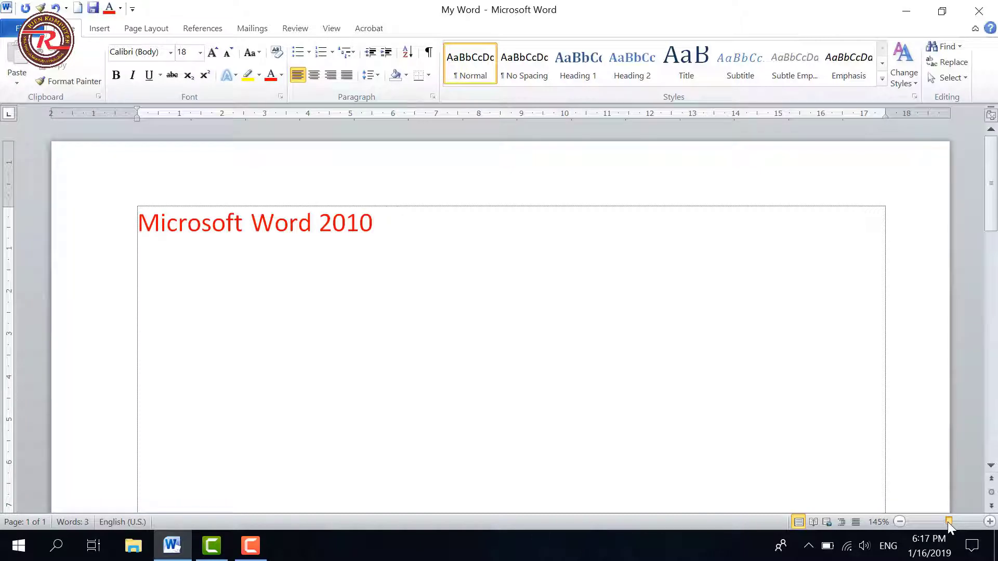
click(989, 522)
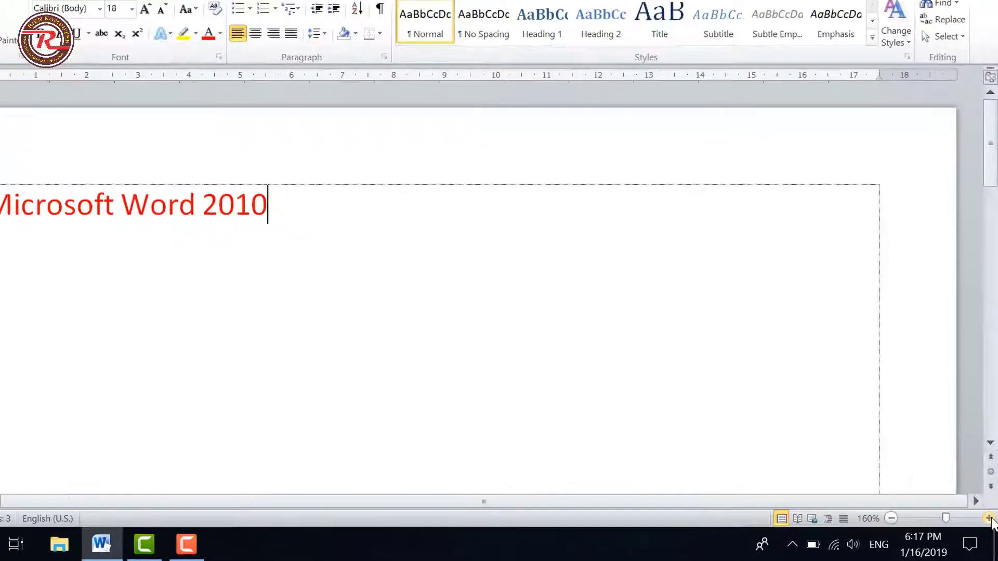
click(990, 522)
click(989, 522)
click(984, 488)
click(984, 487)
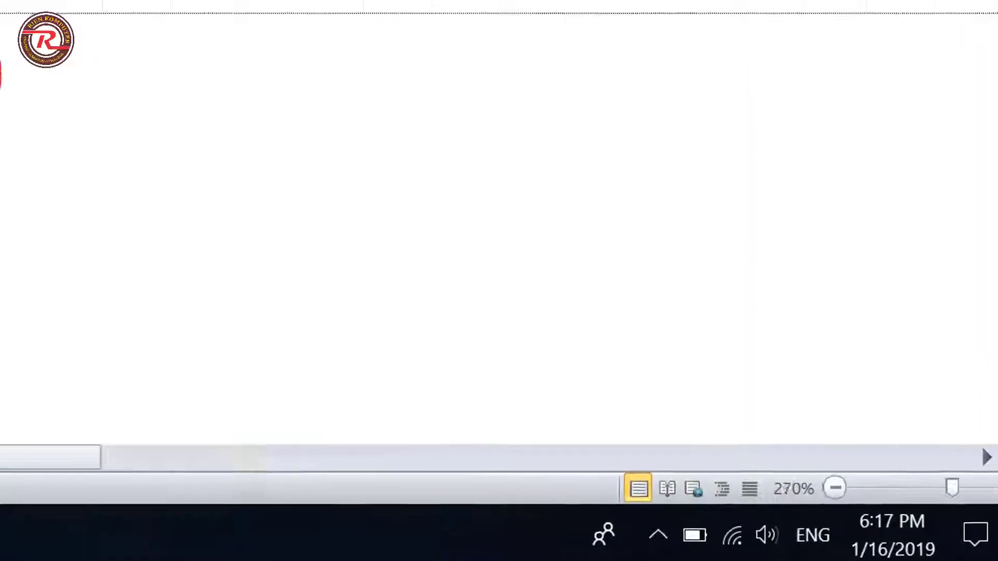
click(984, 488)
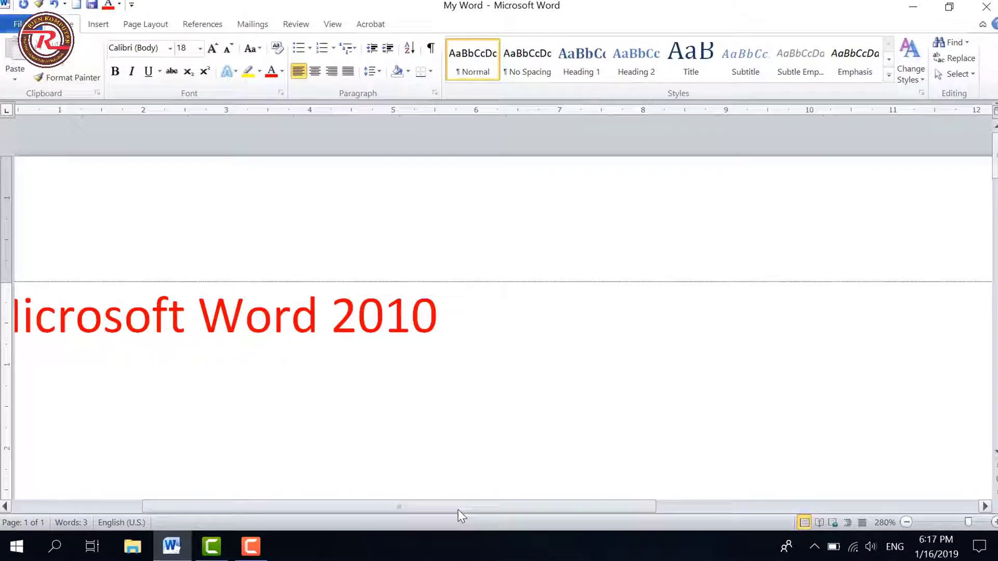
Drag the horizontal scrollbar left to bring the title line's start into view
drag(458, 510, 480, 510)
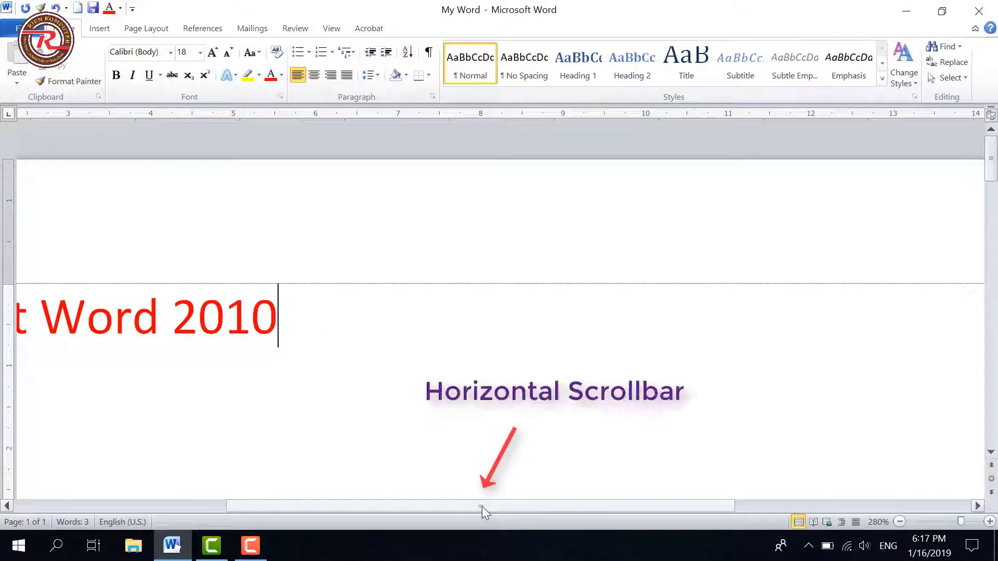
mouse_move(479, 509)
mouse_down()
mouse_move(370, 510)
mouse_move(567, 507)
mouse_move(377, 519)
mouse_move(483, 507)
mouse_up()
ctrl+scroll(261, 211, down, 18)
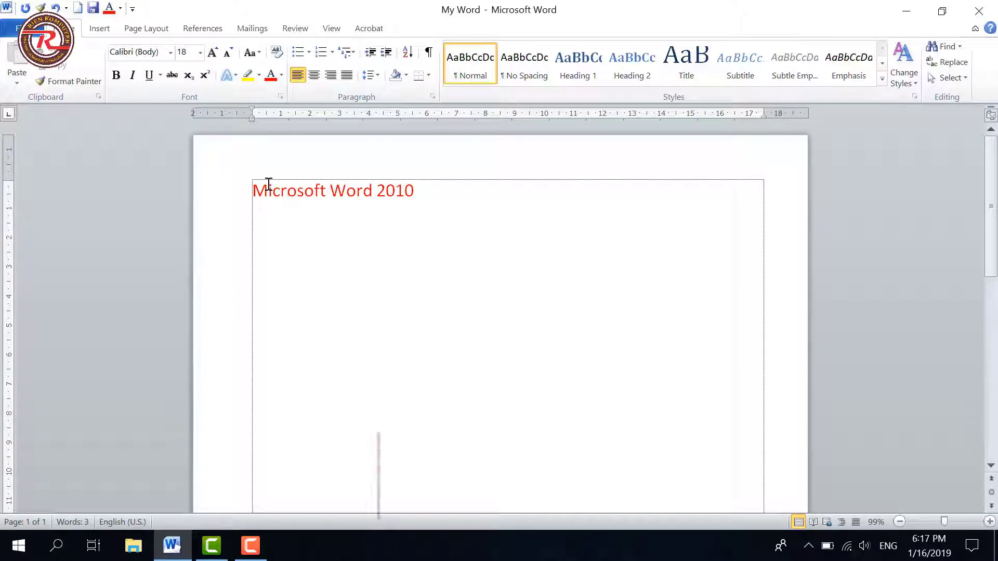
Move the insertion point around the title line, ending after '2010'
click(428, 187)
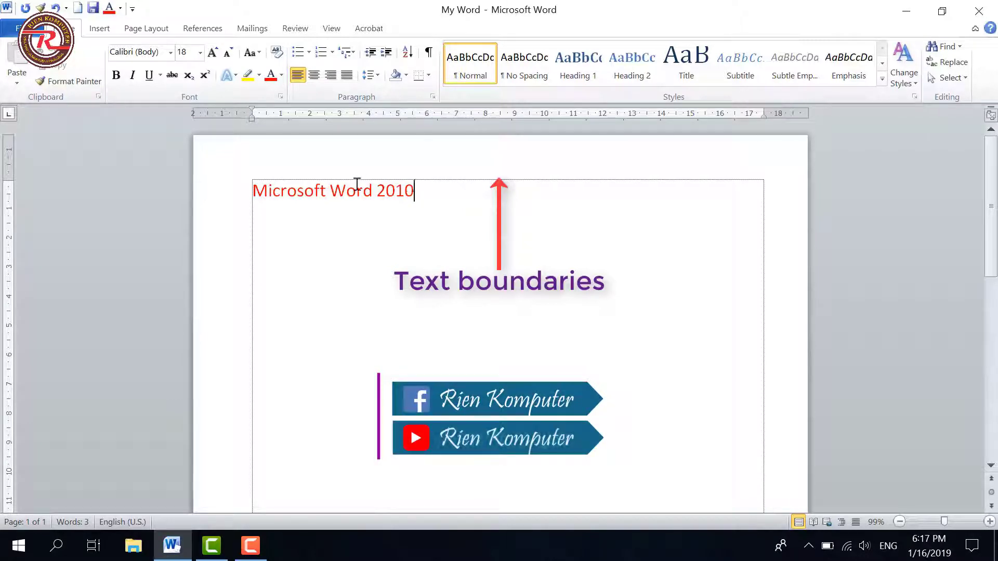
click(254, 189)
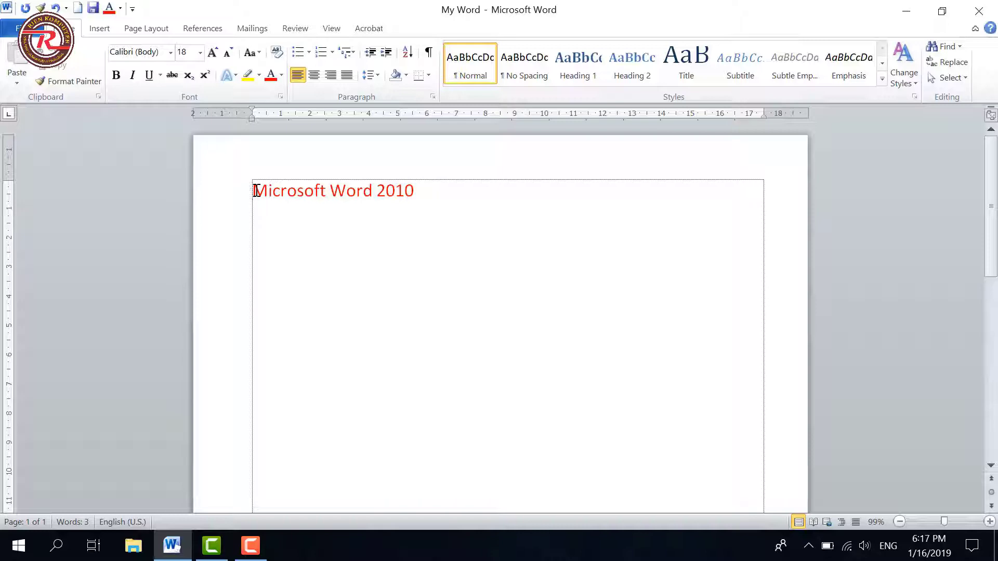
click(421, 190)
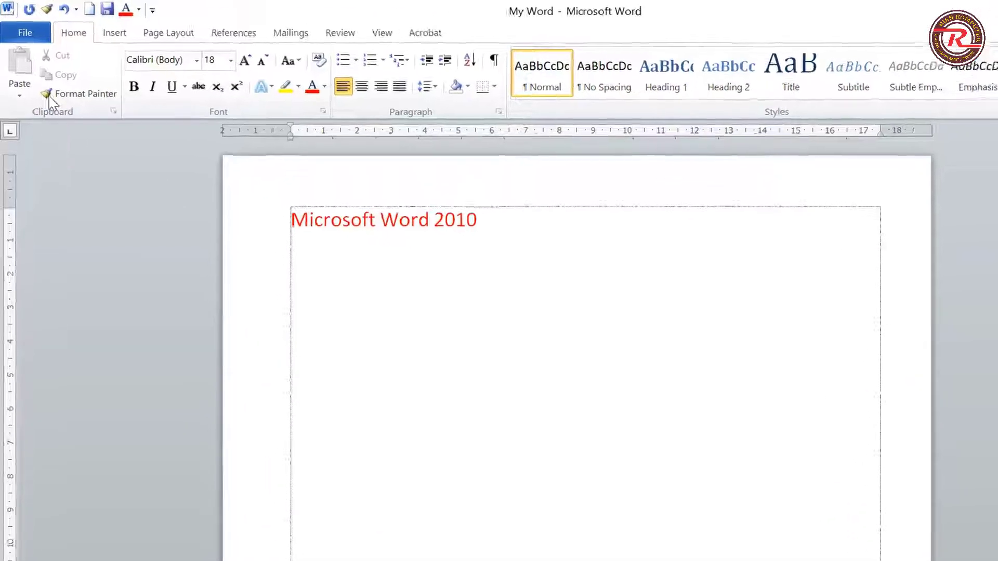
Turn off Show text boundaries in Word Options' Advanced settings and confirm
click(46, 49)
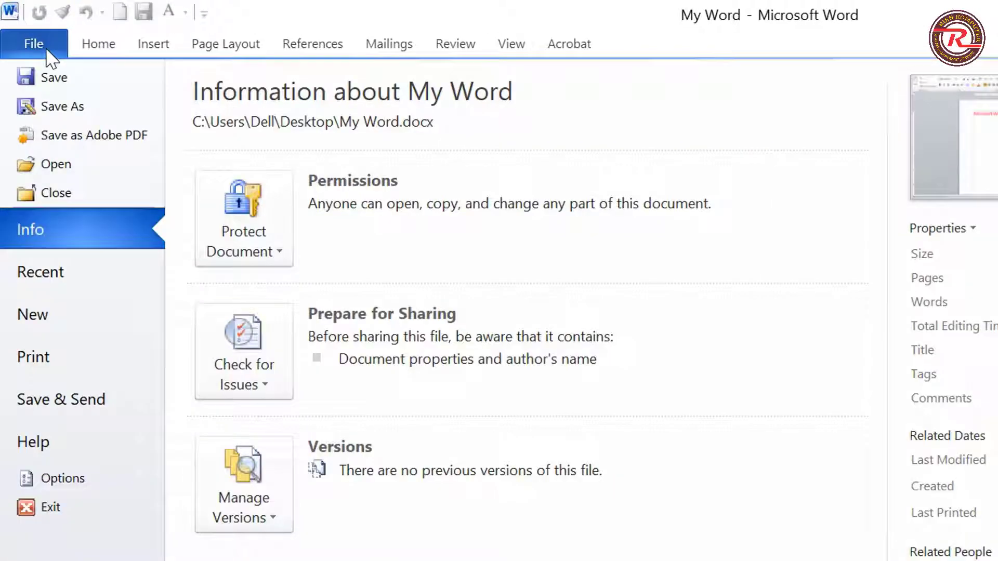
click(105, 483)
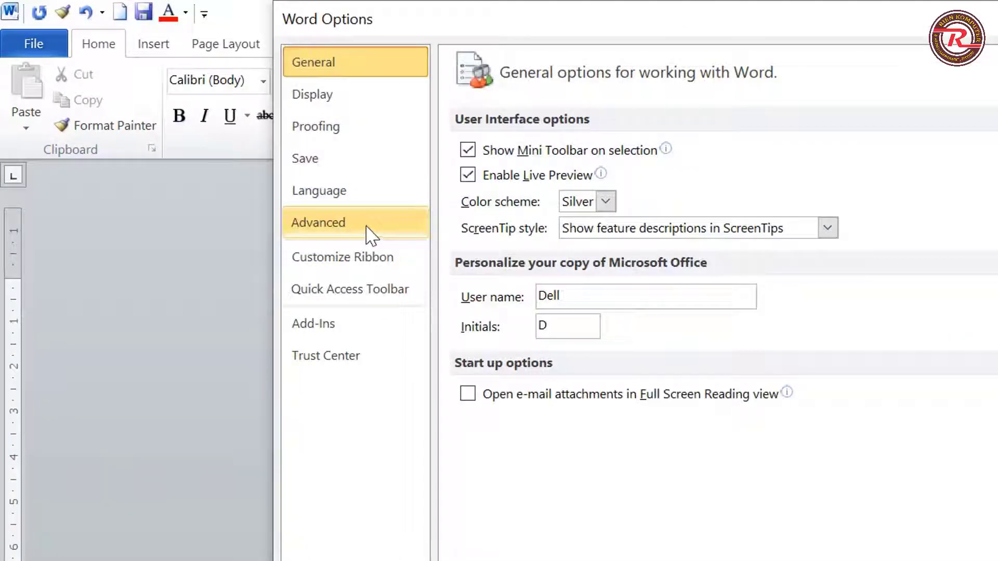
click(366, 227)
scroll(468, 394, down, 3)
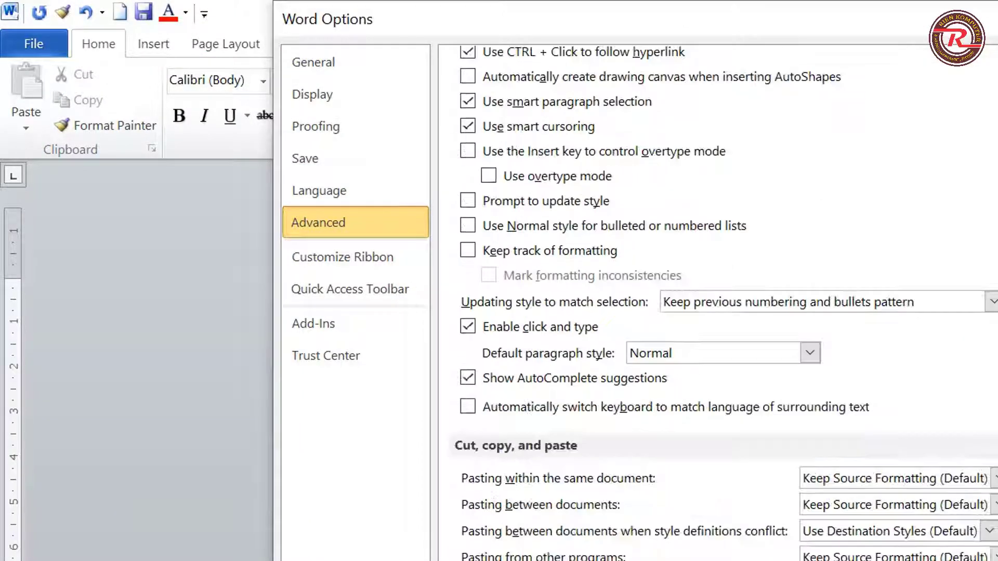
scroll(676, 468, up, 1)
scroll(739, 515, down, 1)
scroll(502, 388, down, 4)
scroll(501, 387, down, 4)
scroll(501, 387, down, 1)
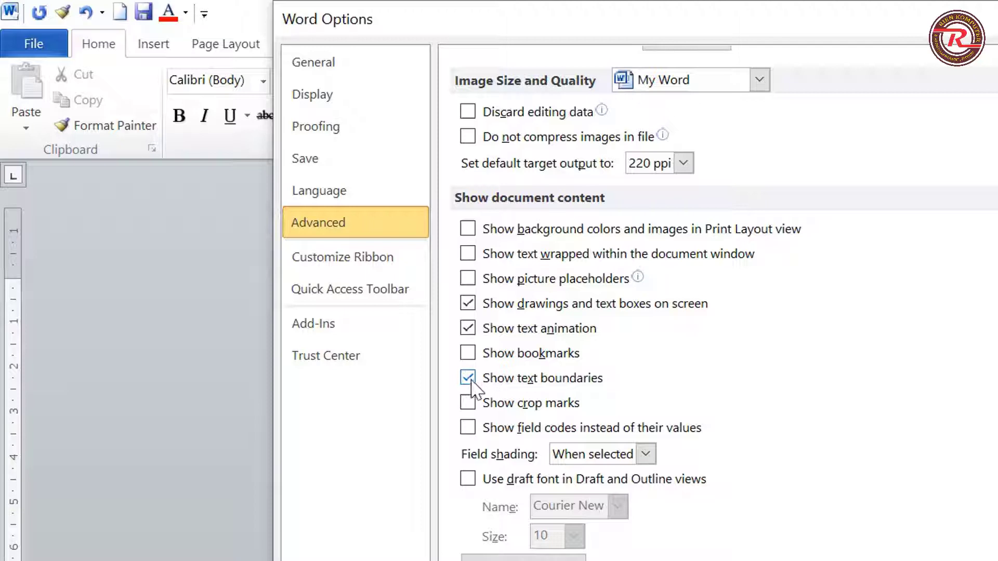
click(489, 381)
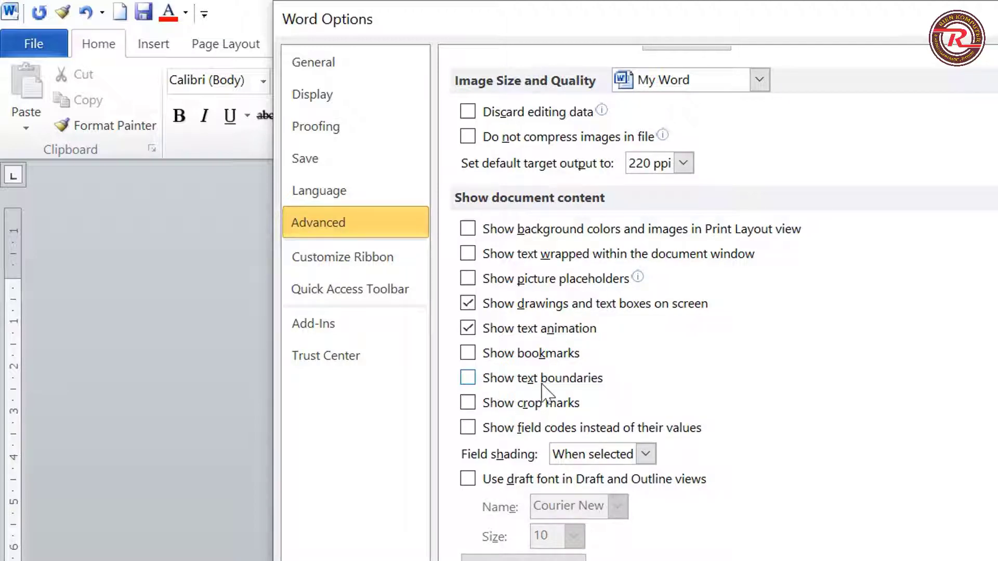
click(468, 378)
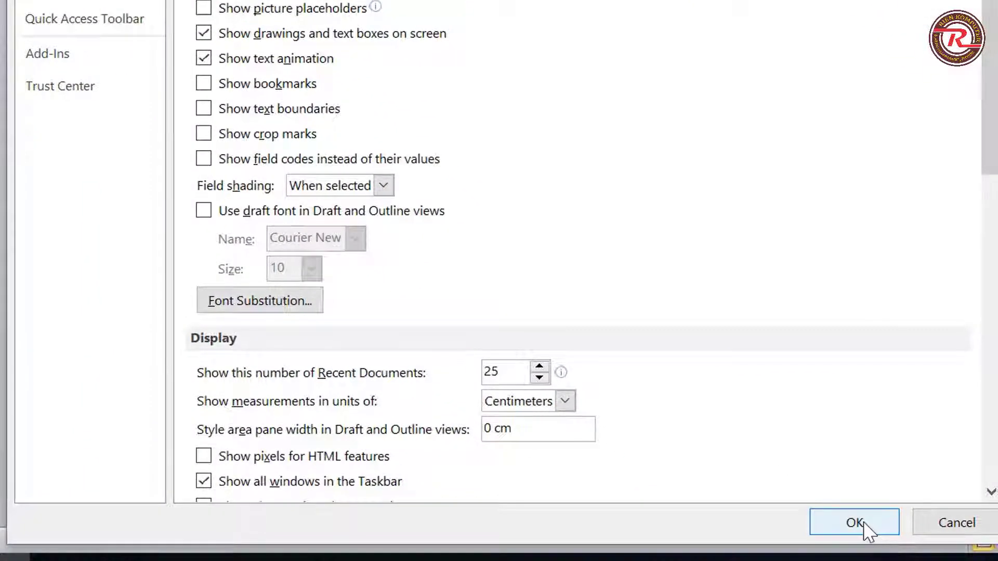
click(865, 523)
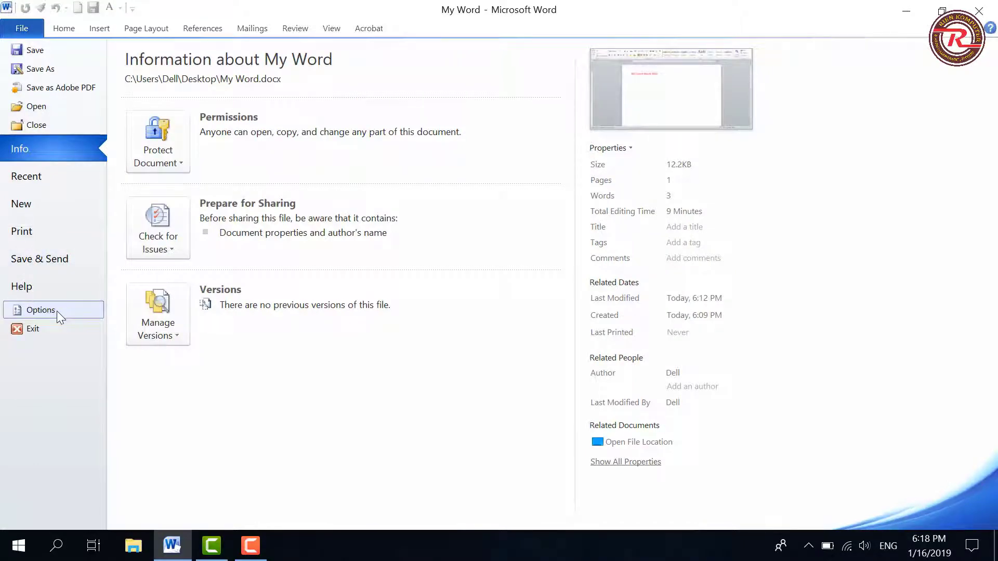
Check Show text boundaries again under Show document content in Advanced settings
click(57, 311)
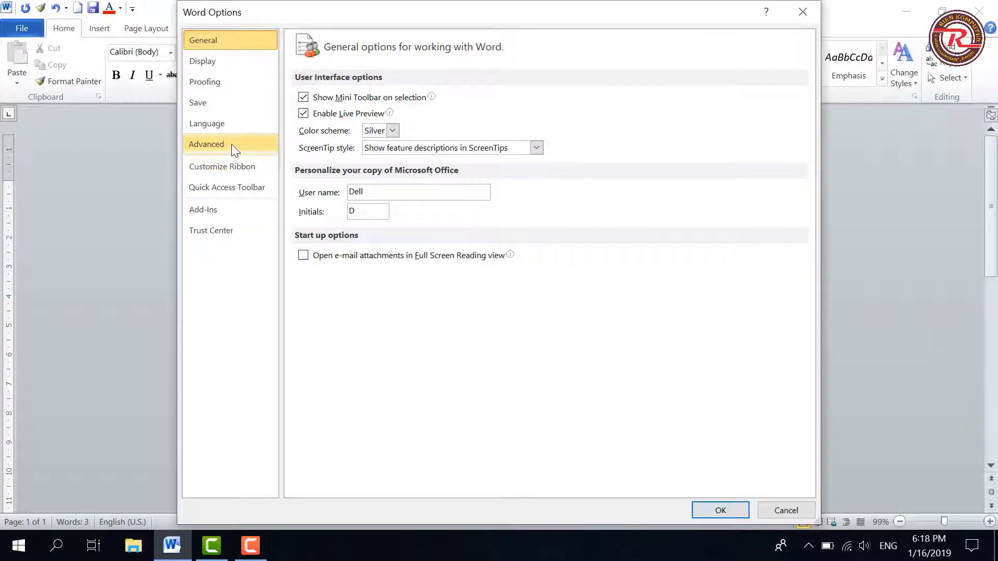
click(232, 147)
scroll(437, 359, down, 3)
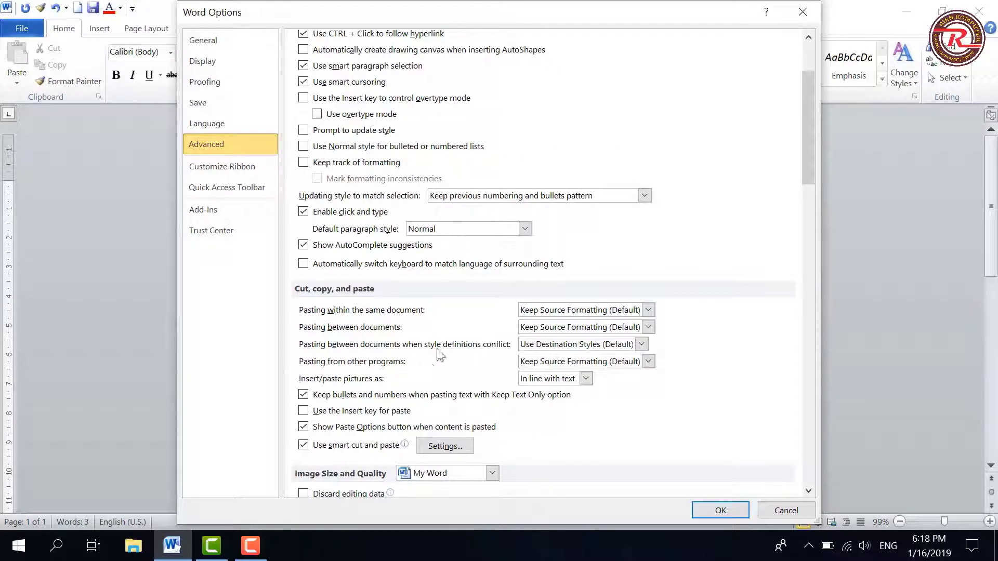
scroll(447, 364, down, 5)
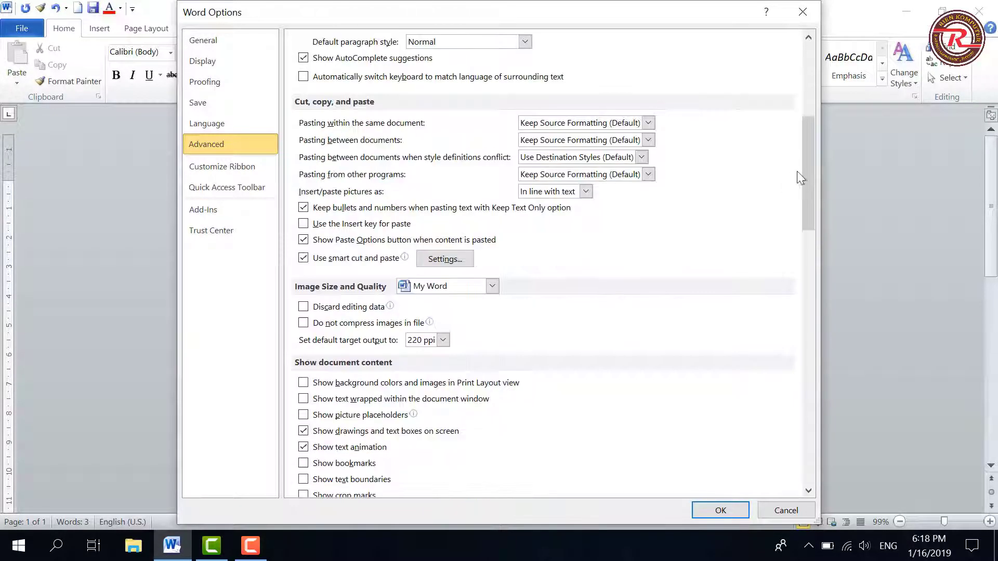
drag(808, 171, 815, 252)
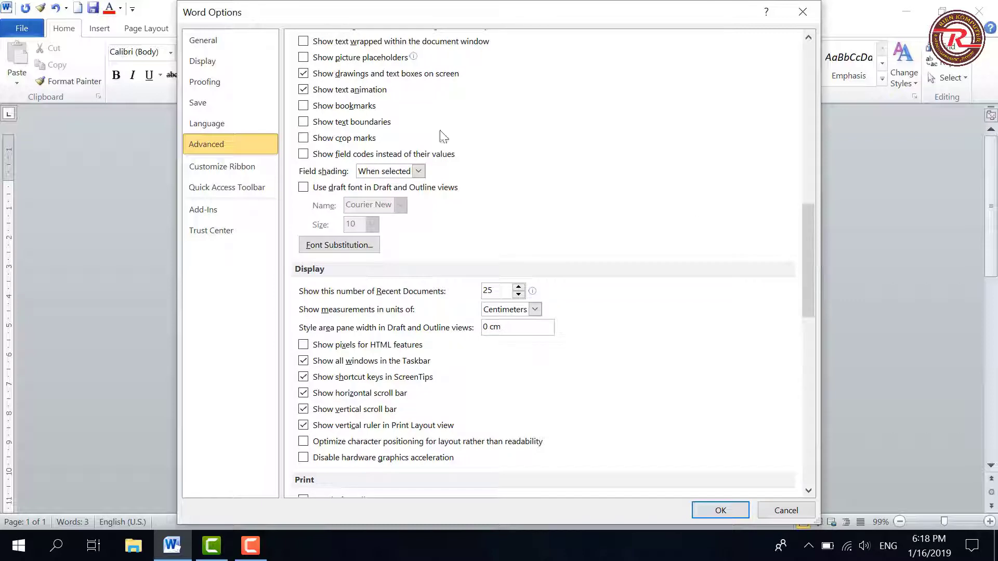
click(304, 122)
Confirm the options, undo the red title, and retype 'Microsoft Word 2010' in black
click(721, 511)
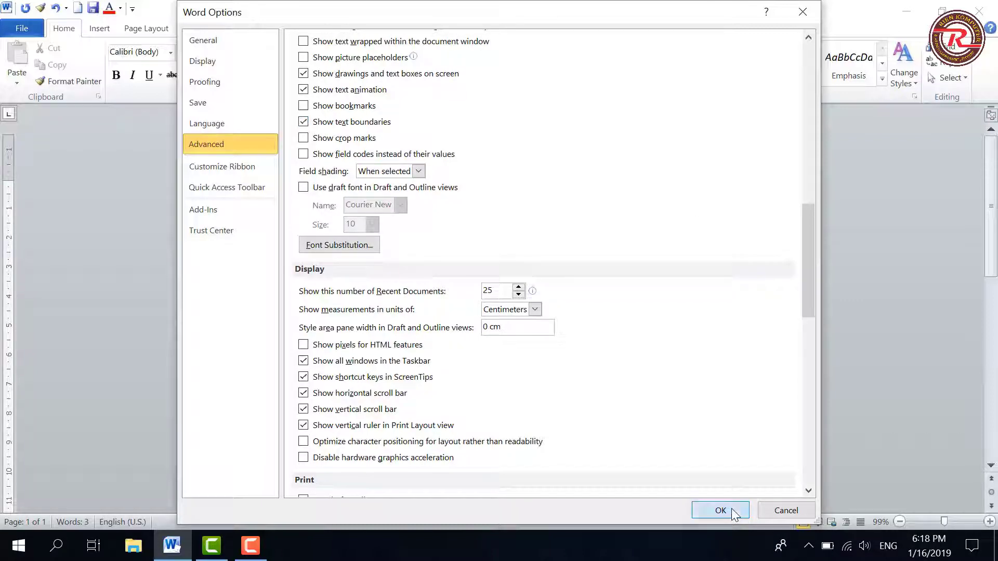
key(ctrl+z)
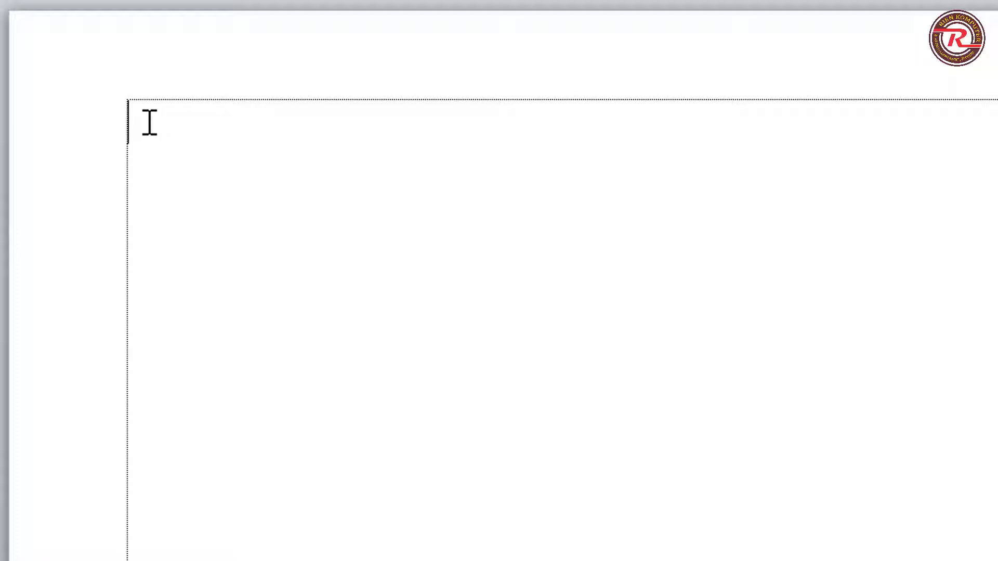
text(Micro)
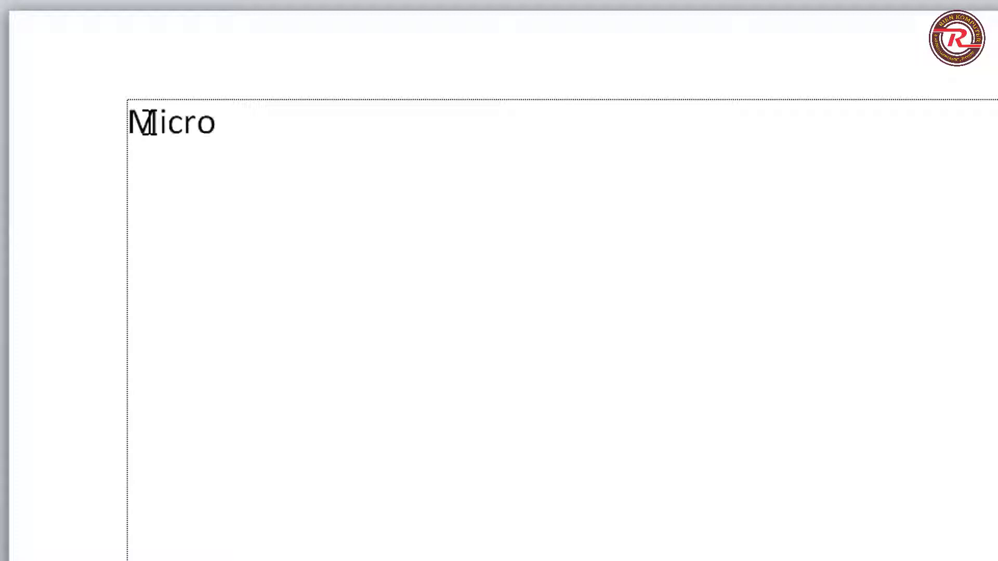
text(soft Word 2010)
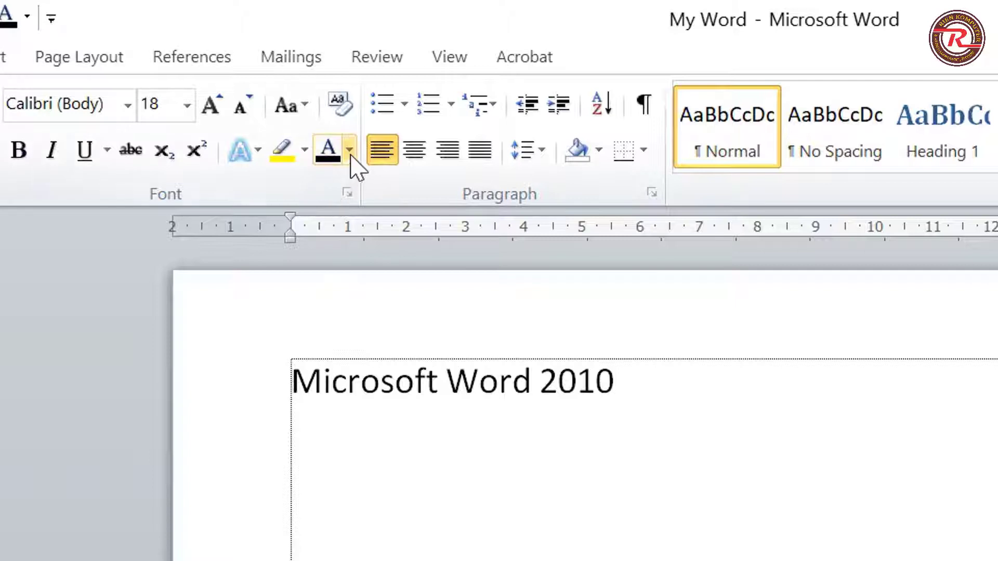
Set the font colour to red and type test letters 'sjfsjsk' after the black title
click(349, 151)
click(349, 395)
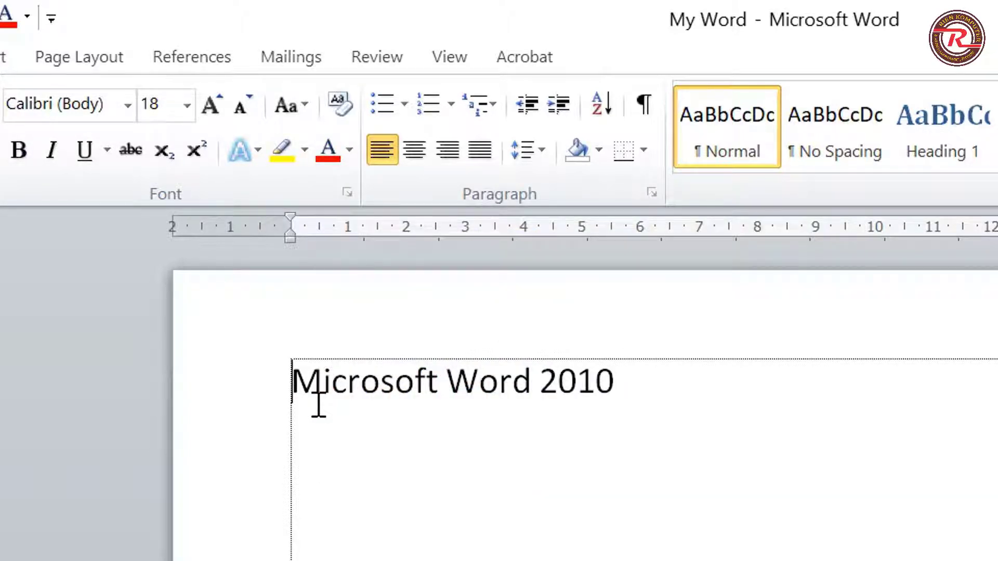
text(s)
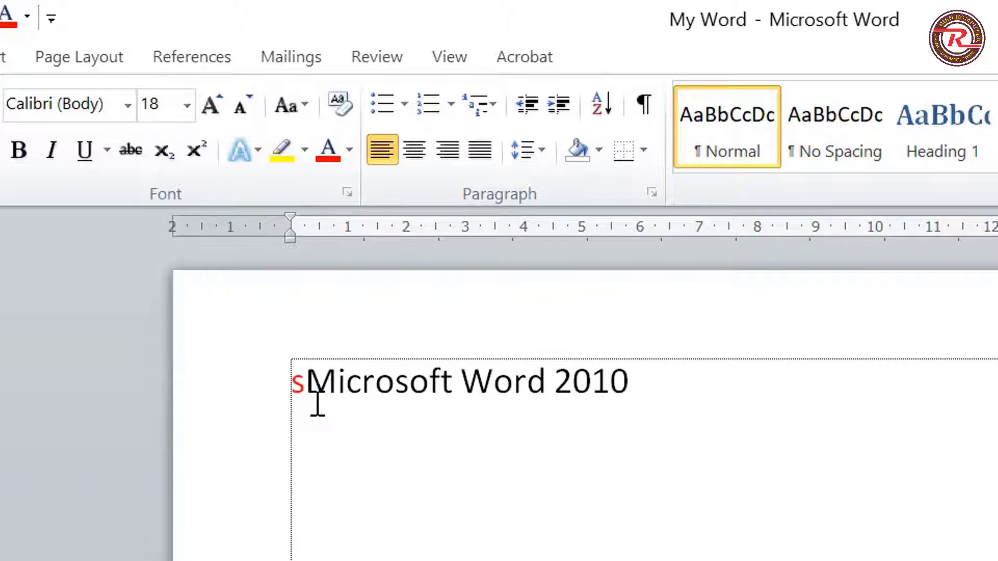
text(jfsjsk)
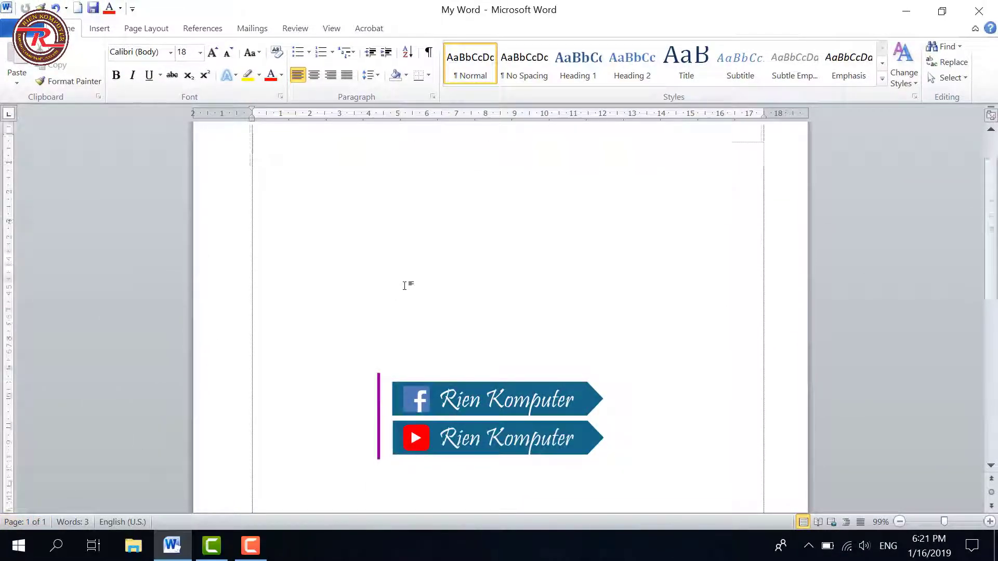
scroll(992, 364, down, 10)
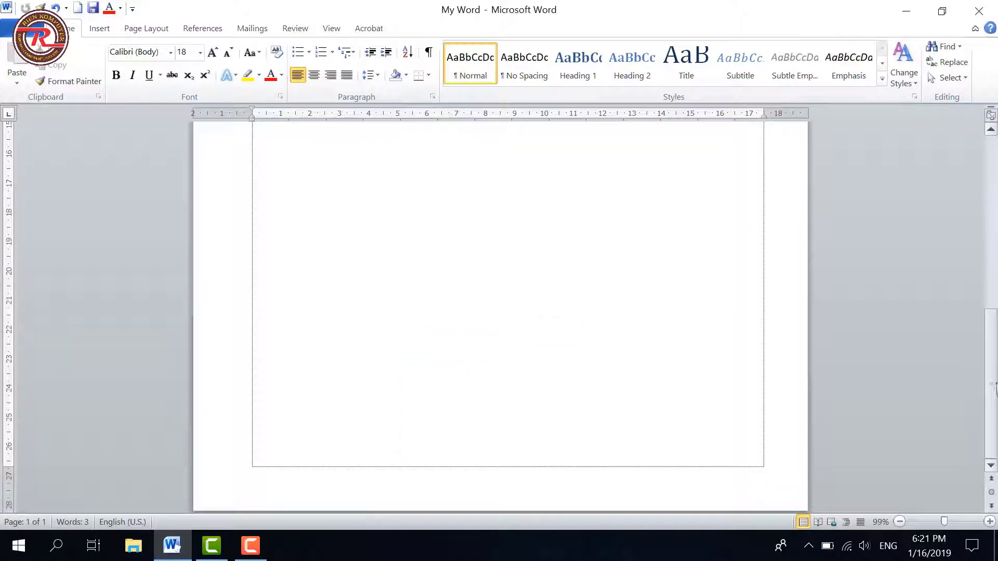
scroll(992, 387, up, 10)
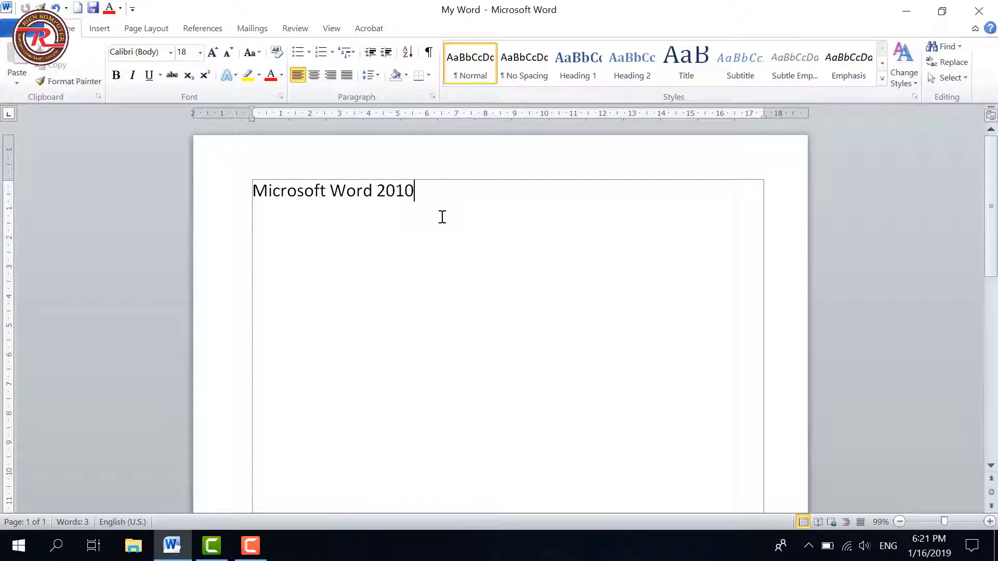
key(ctrl+Return)
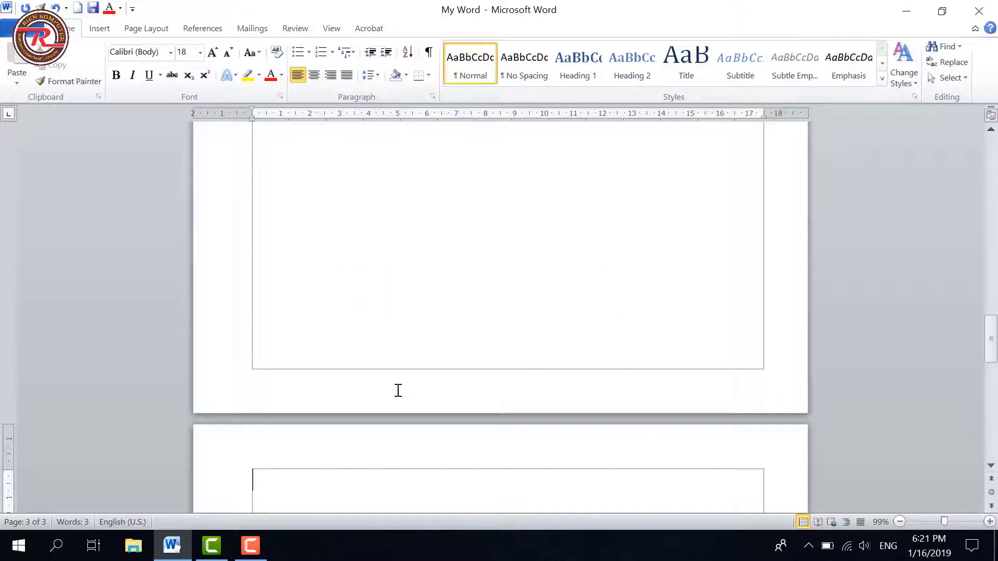
scroll(374, 395, up, 10)
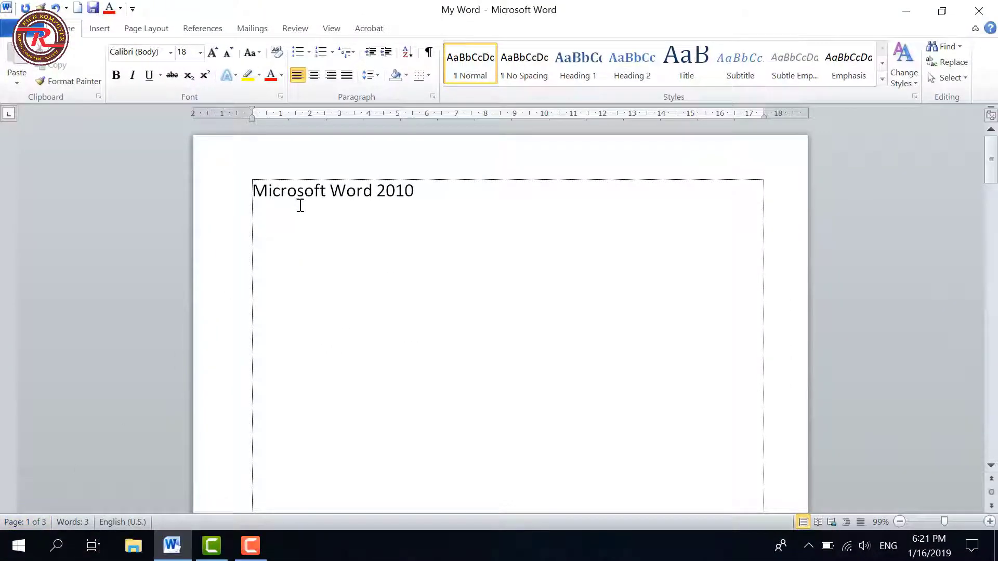
click(300, 191)
click(420, 191)
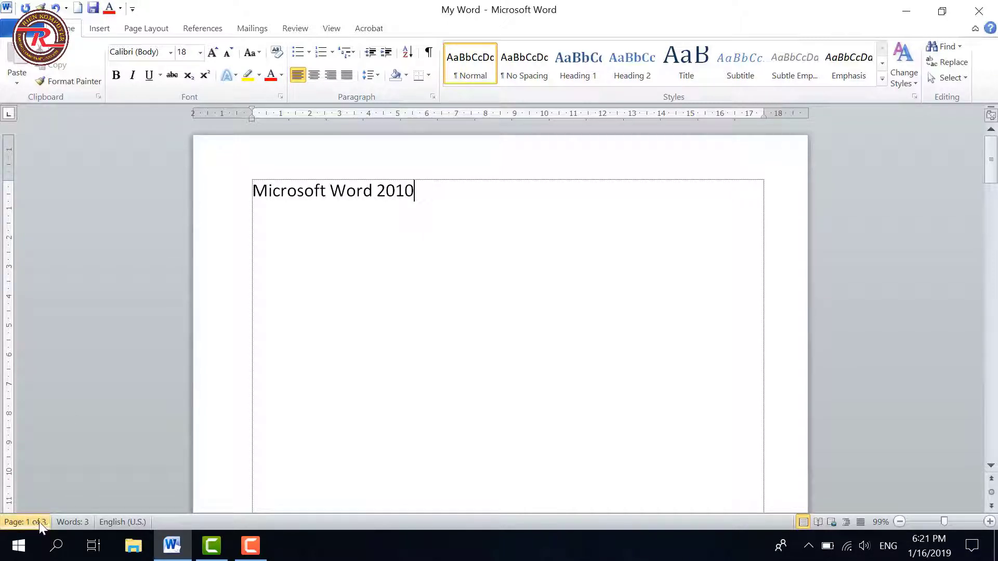
drag(992, 172, 224, 281)
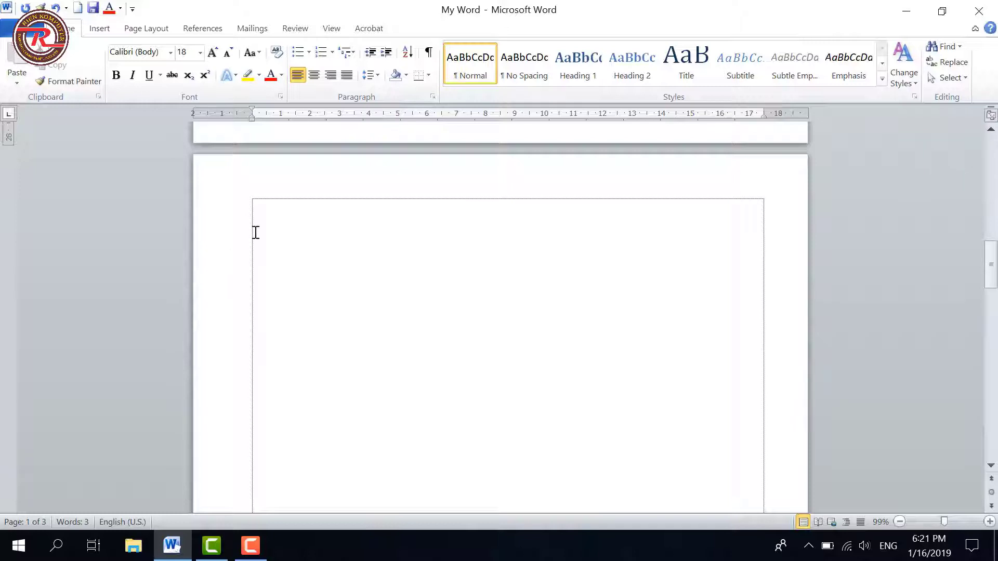
click(256, 225)
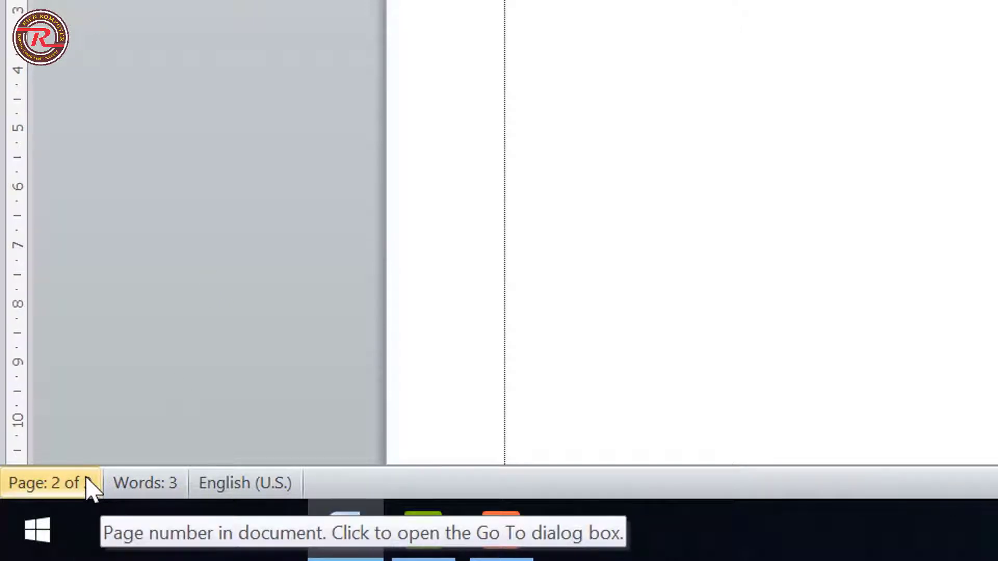
scroll(499, 231, up, 10)
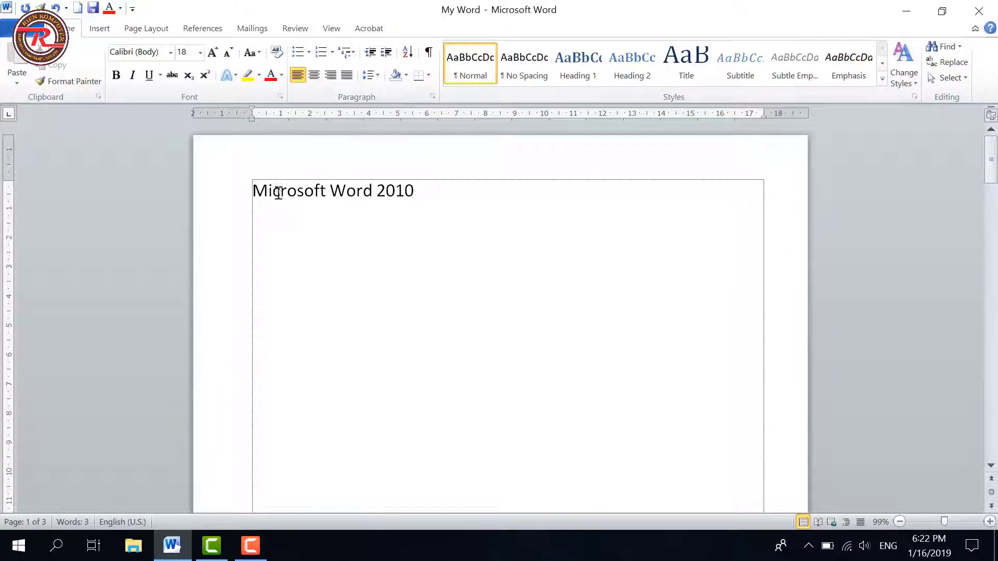
Type 'It is easy to learn' on a new line below 'Microsoft Word 2010'
drag(256, 189, 402, 191)
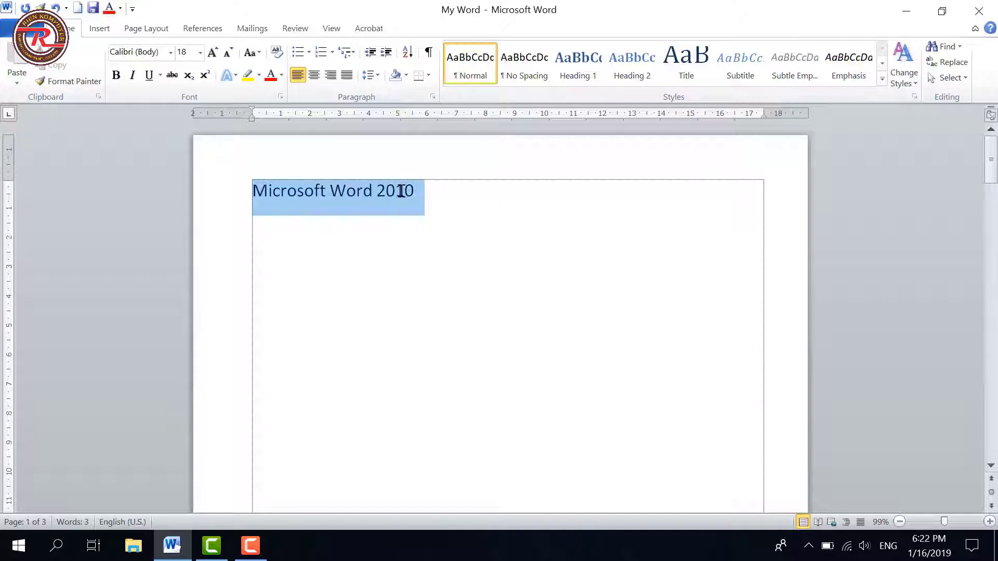
click(325, 192)
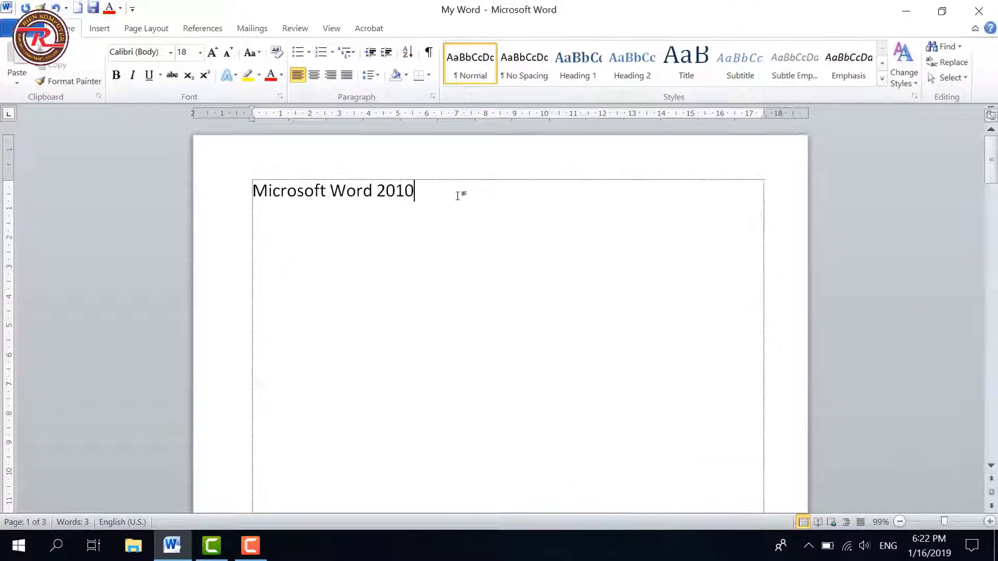
key(Return)
text(It is easy to)
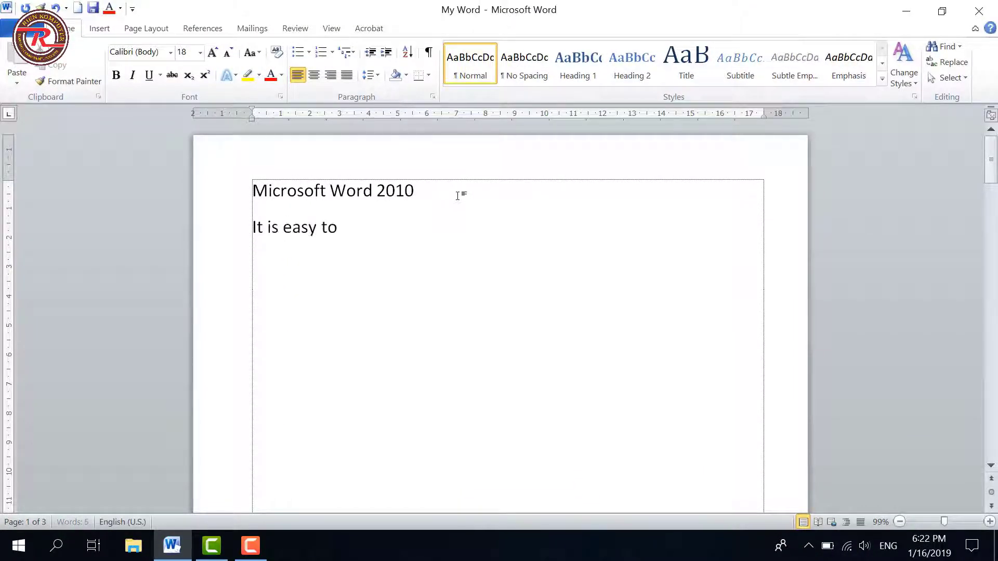
text( learn)
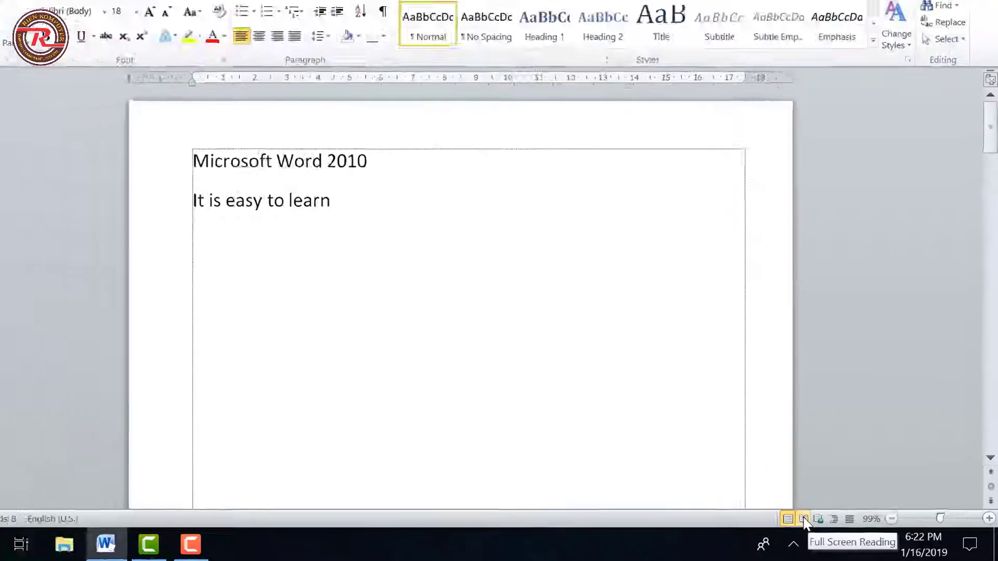
click(640, 485)
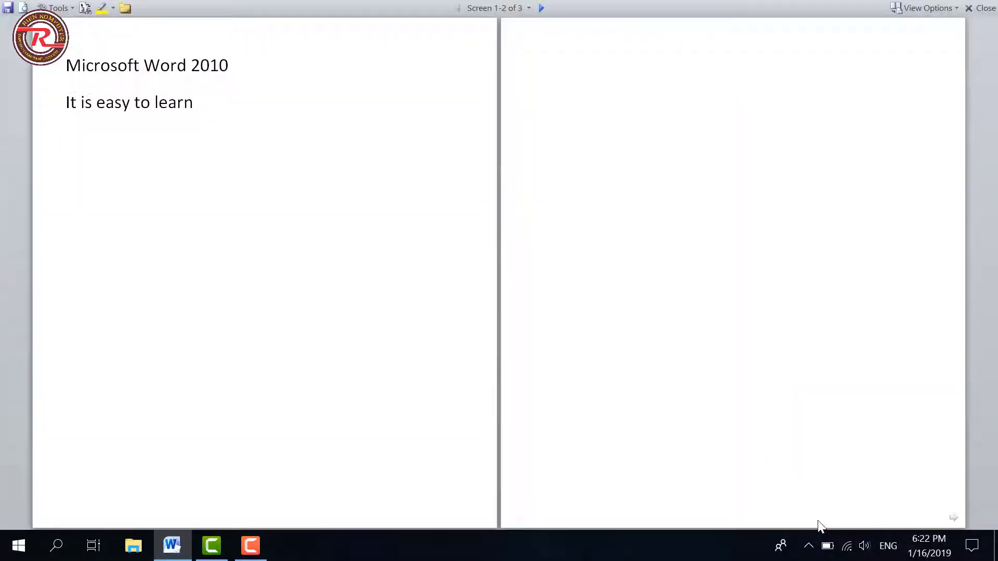
key(ctrl+a)
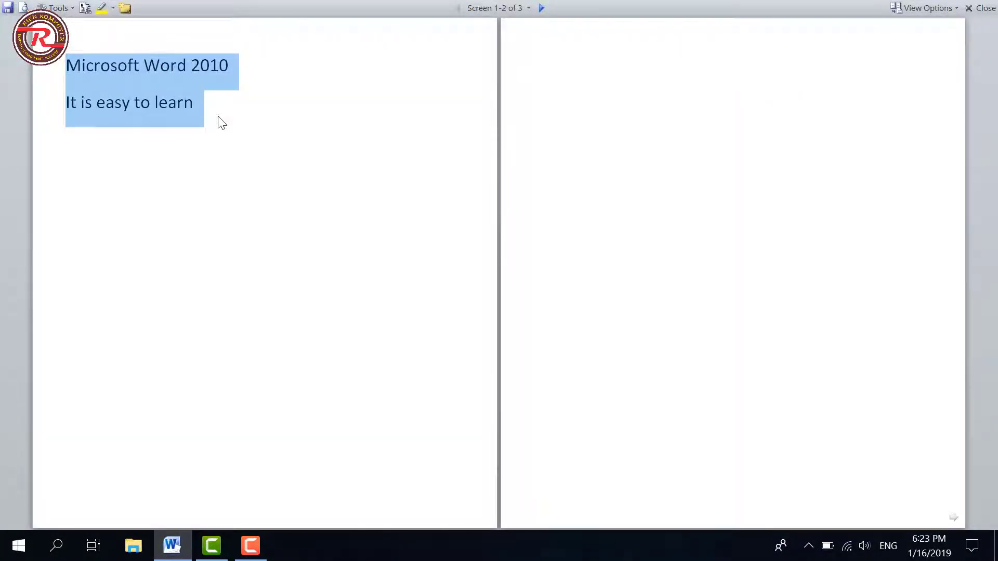
click(984, 8)
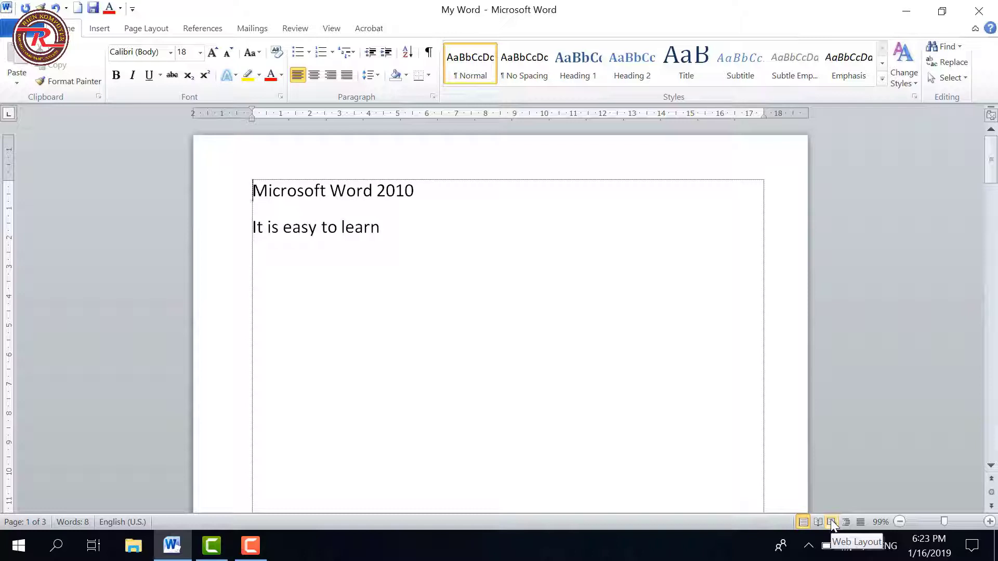
click(831, 522)
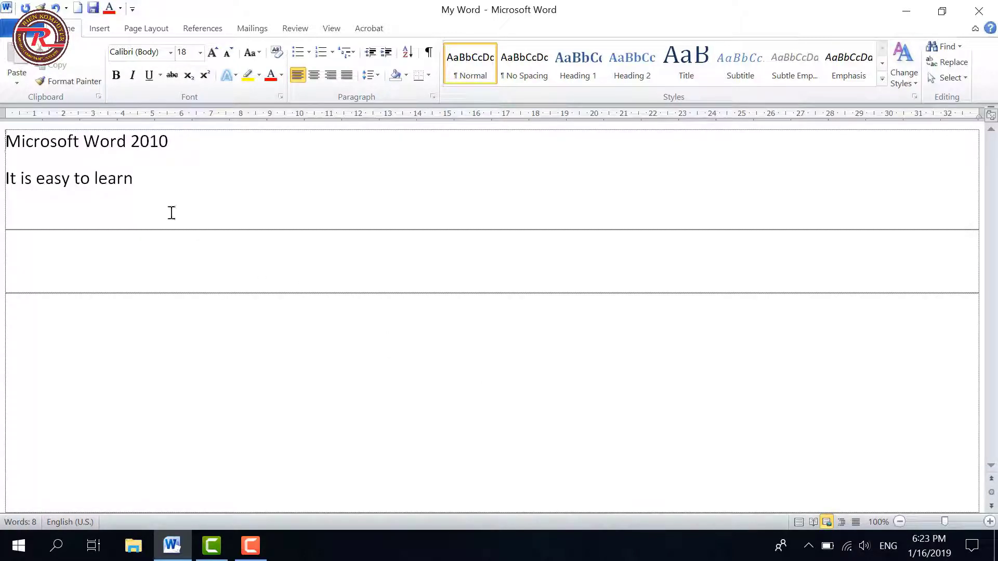
drag(169, 208, 5, 150)
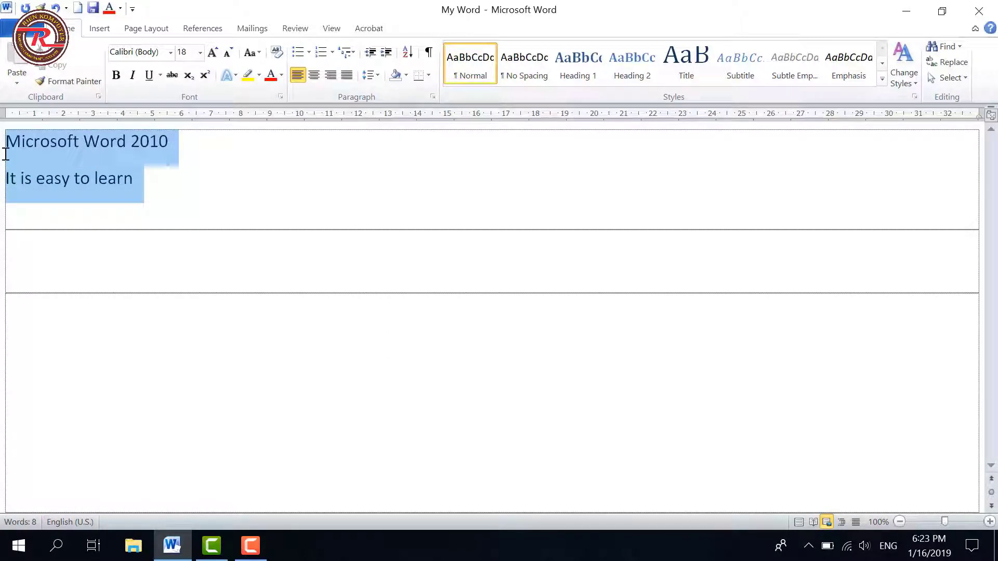
click(120, 196)
drag(151, 189, 56, 153)
click(138, 194)
drag(165, 171, 162, 276)
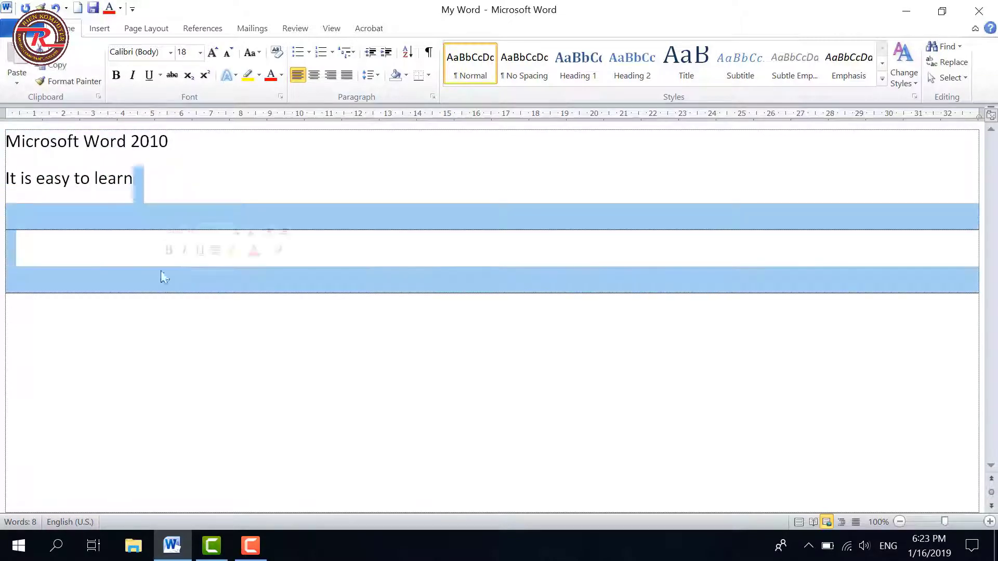
click(843, 523)
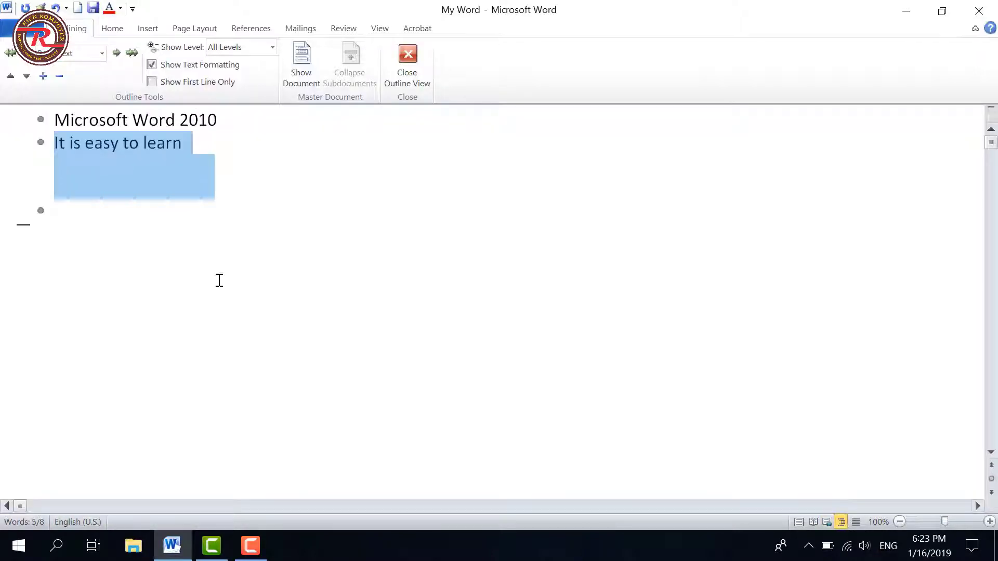
click(172, 244)
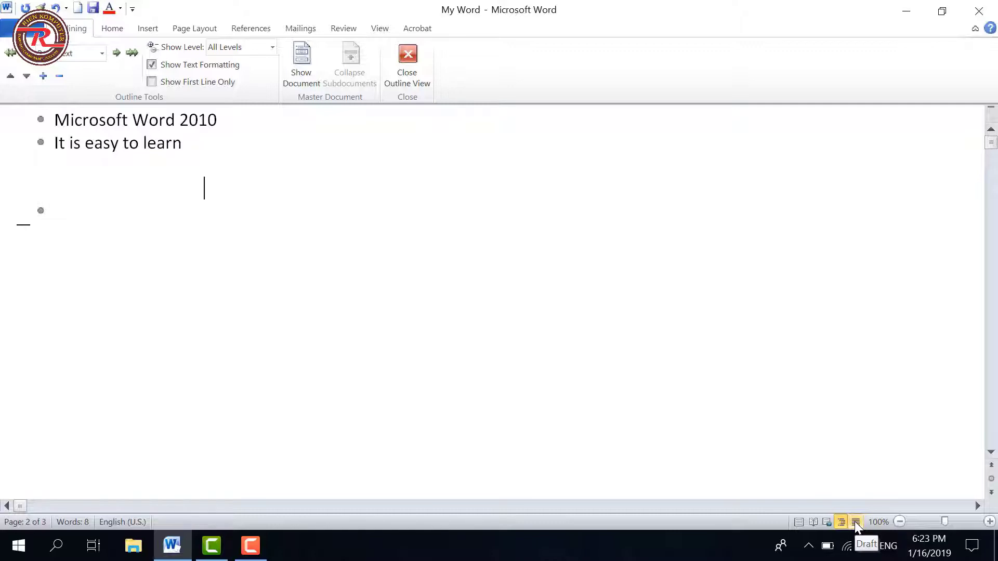
click(855, 523)
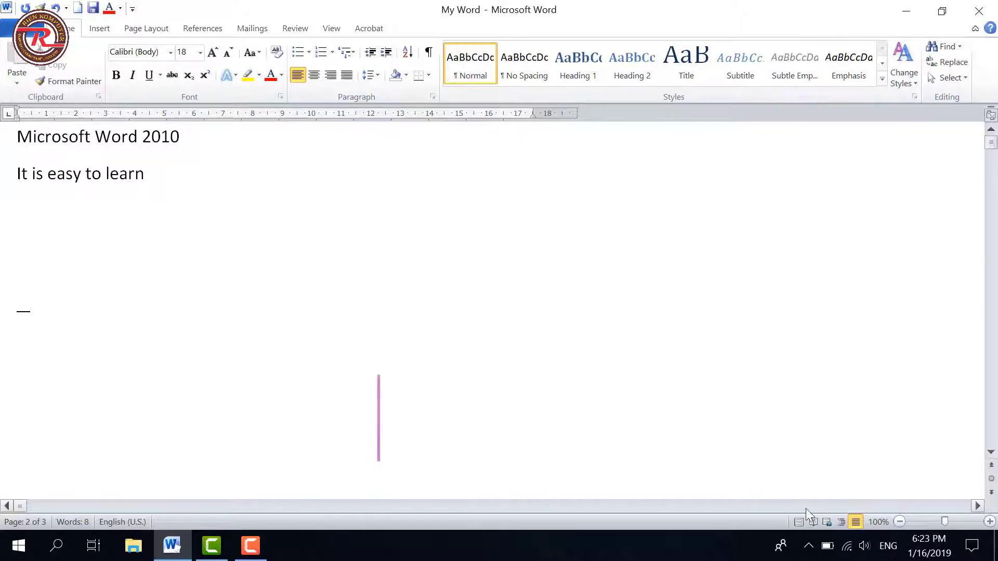
click(799, 522)
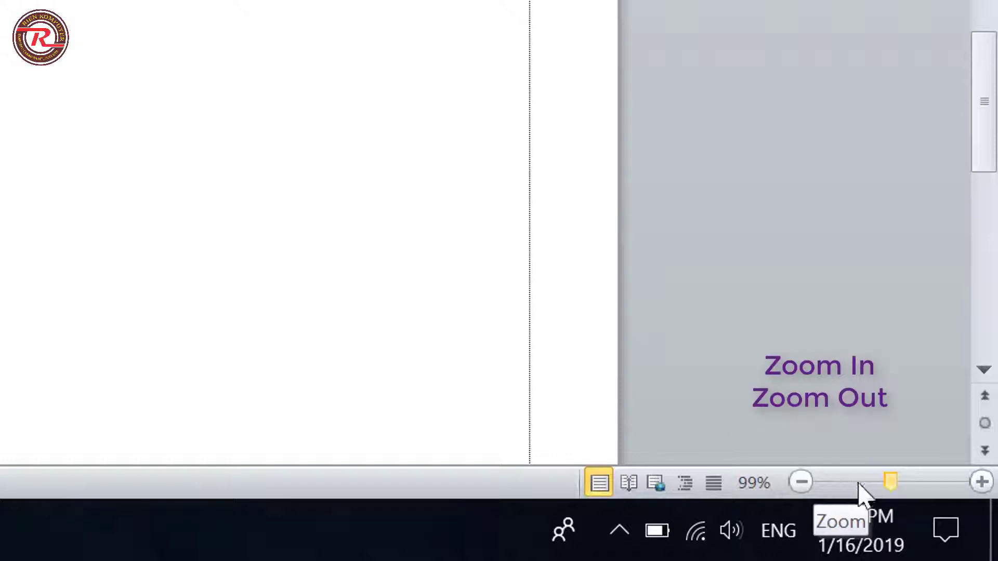
click(981, 483)
click(982, 483)
click(981, 482)
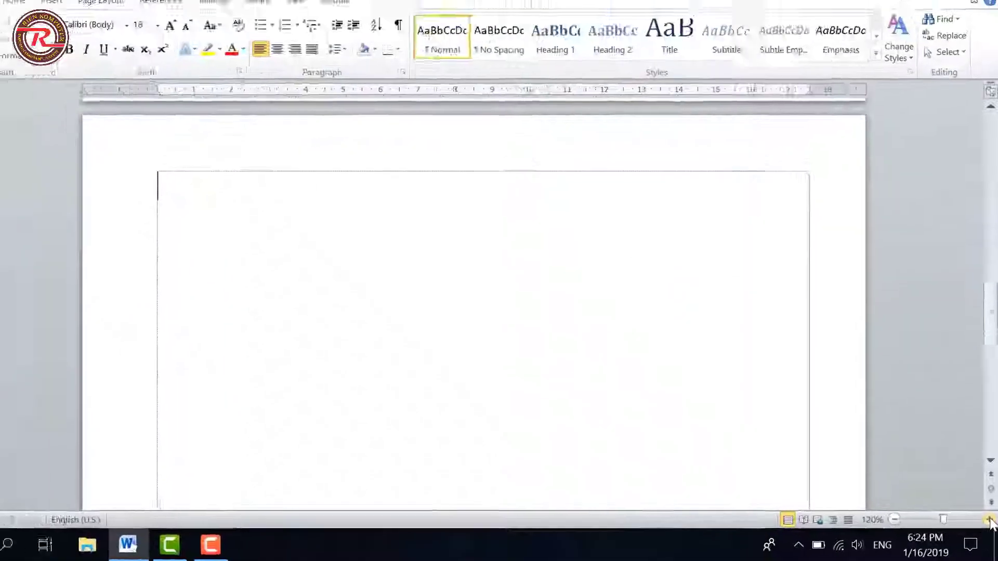
click(989, 521)
click(990, 521)
click(990, 521)
click(990, 521)
click(990, 521)
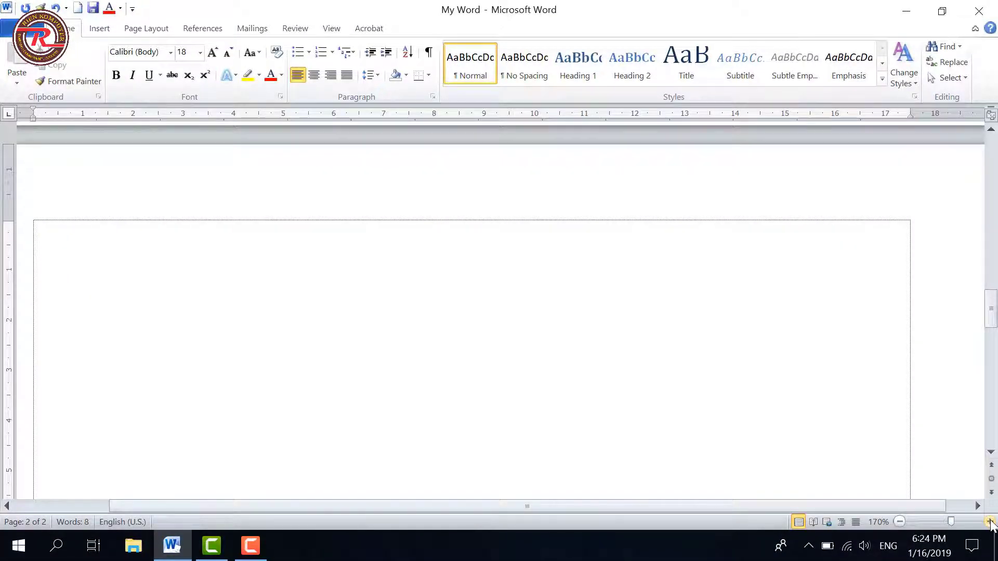
click(989, 522)
click(989, 522)
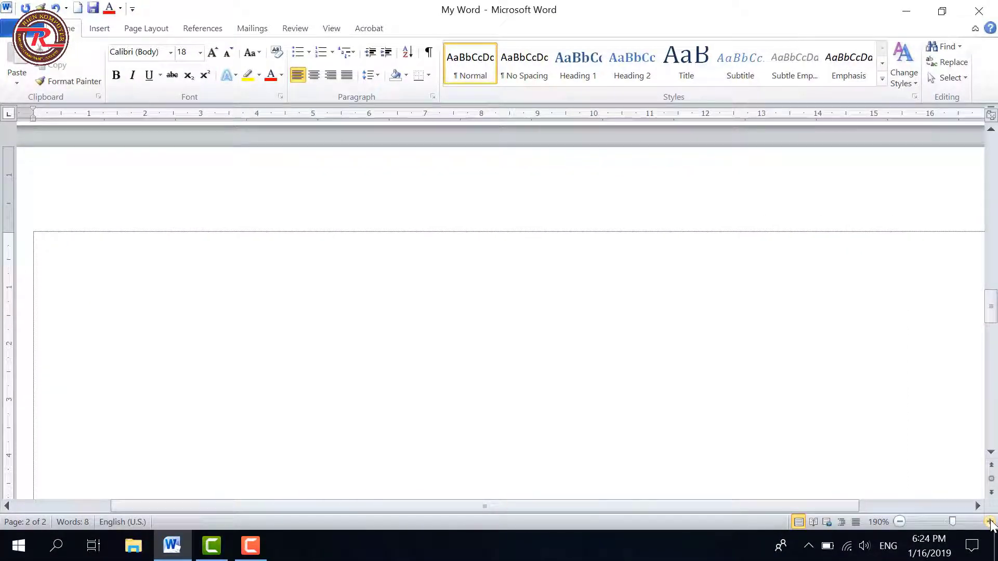
click(900, 522)
click(900, 522)
click(900, 522)
click(900, 522)
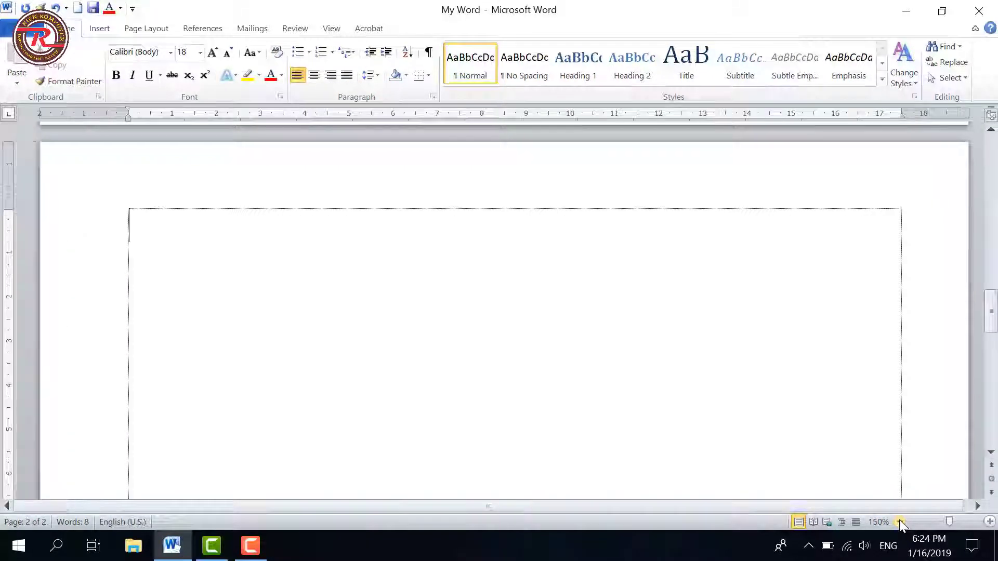
click(900, 522)
click(899, 522)
click(899, 522)
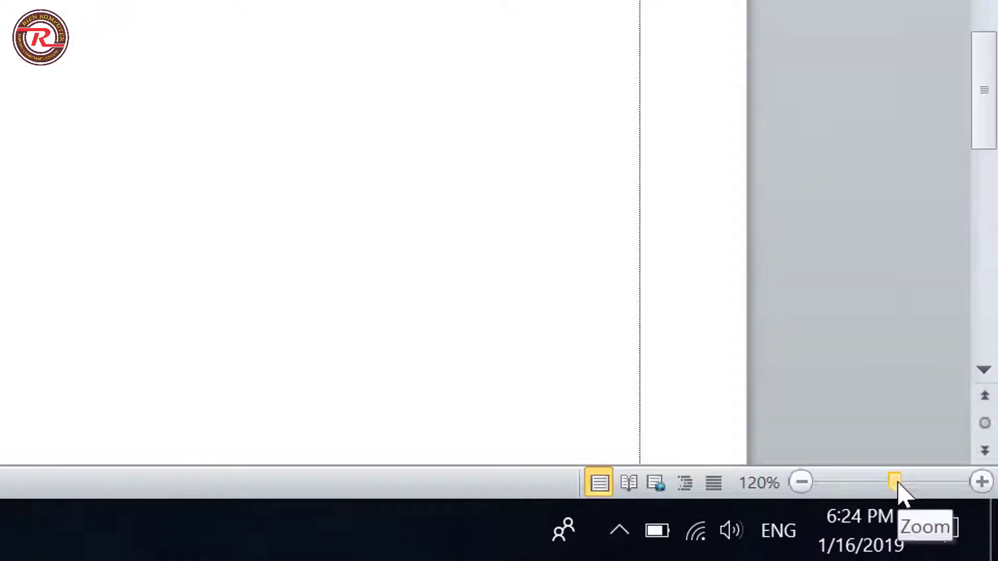
mouse_move(899, 485)
mouse_down()
mouse_move(872, 494)
mouse_move(958, 522)
mouse_up()
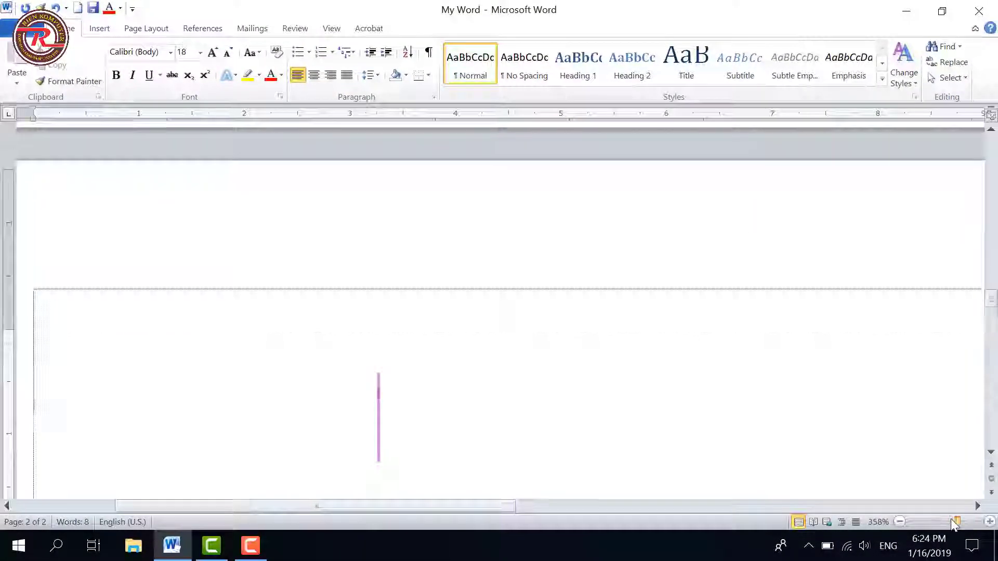